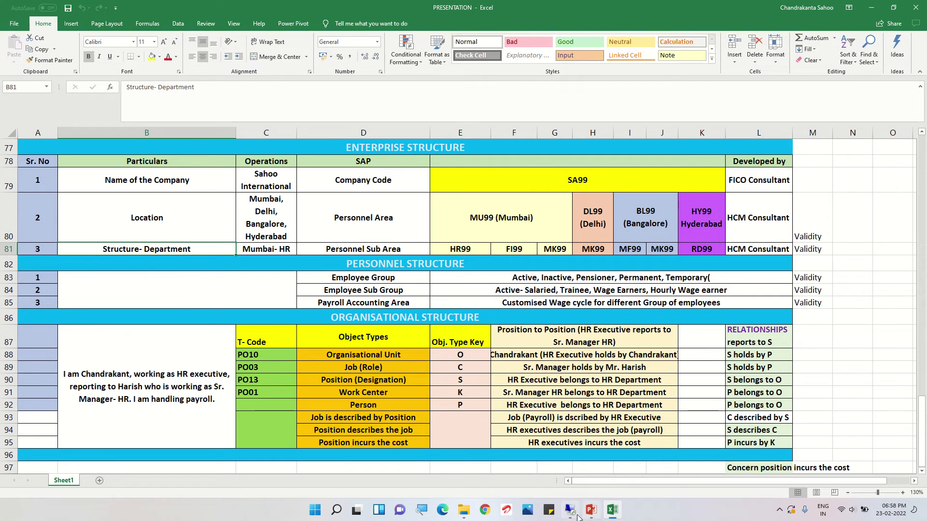
Switch to the SAP Easy Access session on the remote desktop and open the SAP Reference IMG through transaction spro
{"action": "left_click", "coordinate": [569, 510]}
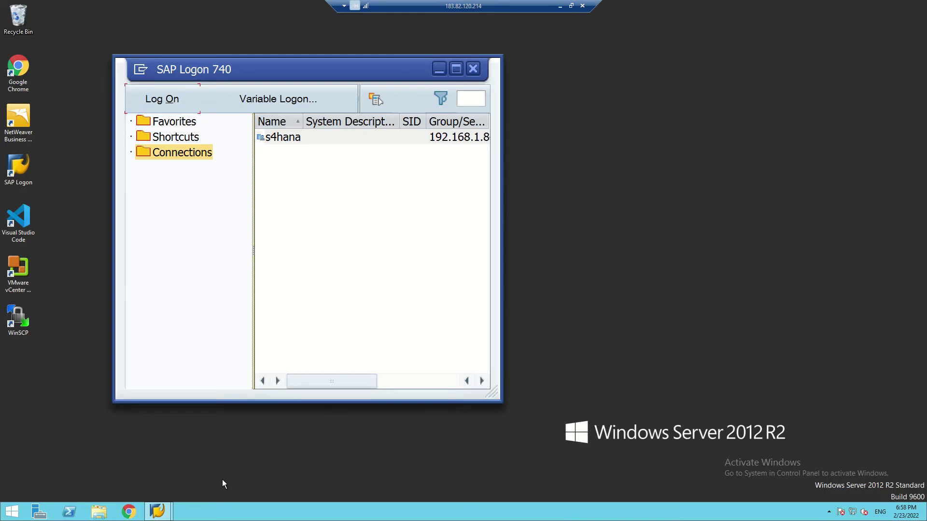
{"action": "mouse_move", "coordinate": [168, 514]}
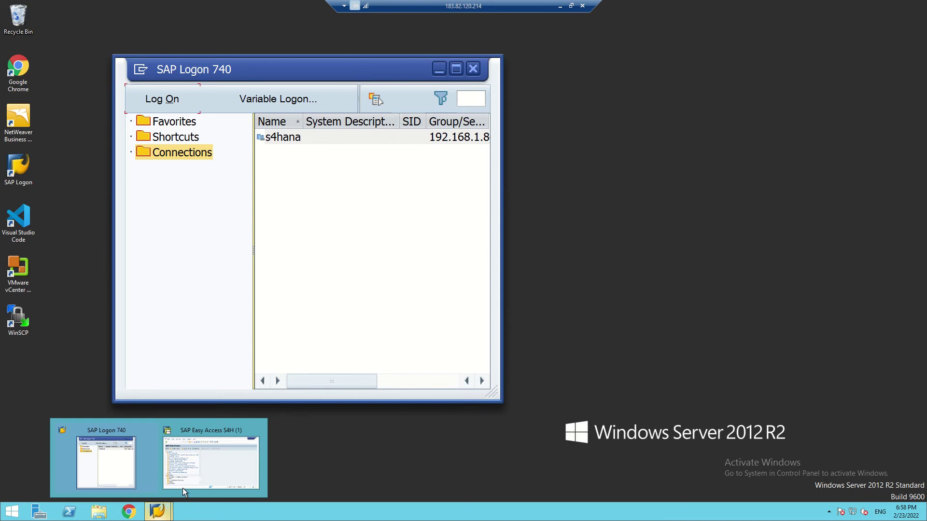
{"action": "left_click", "coordinate": [199, 467]}
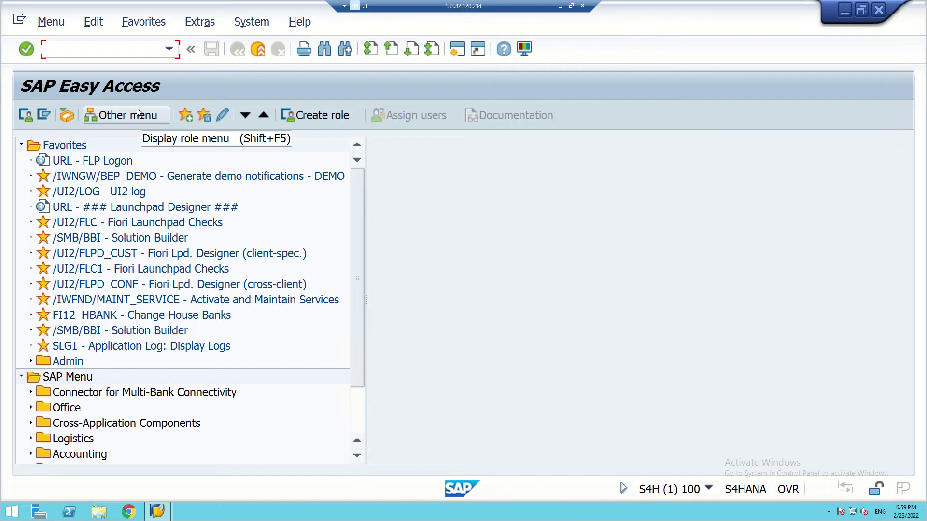
{"action": "type", "text": "spro"}
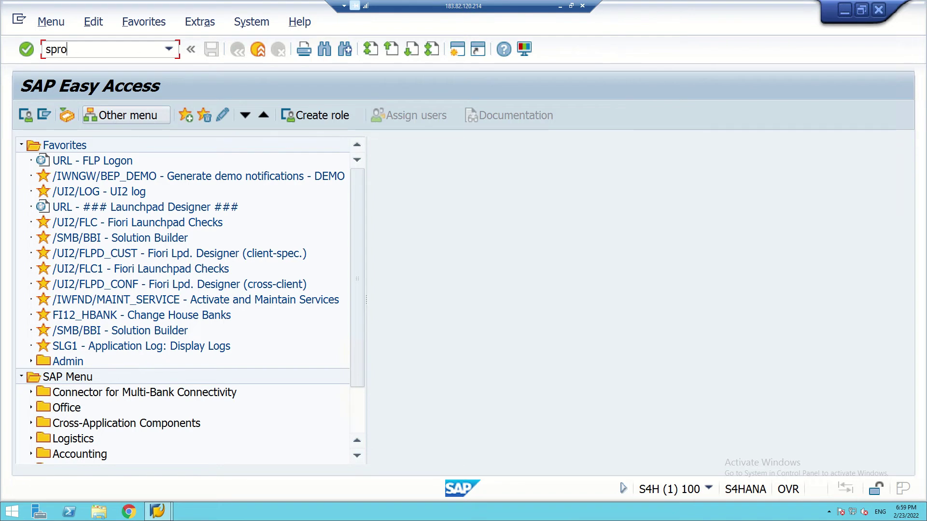
{"action": "key", "text": "Return"}
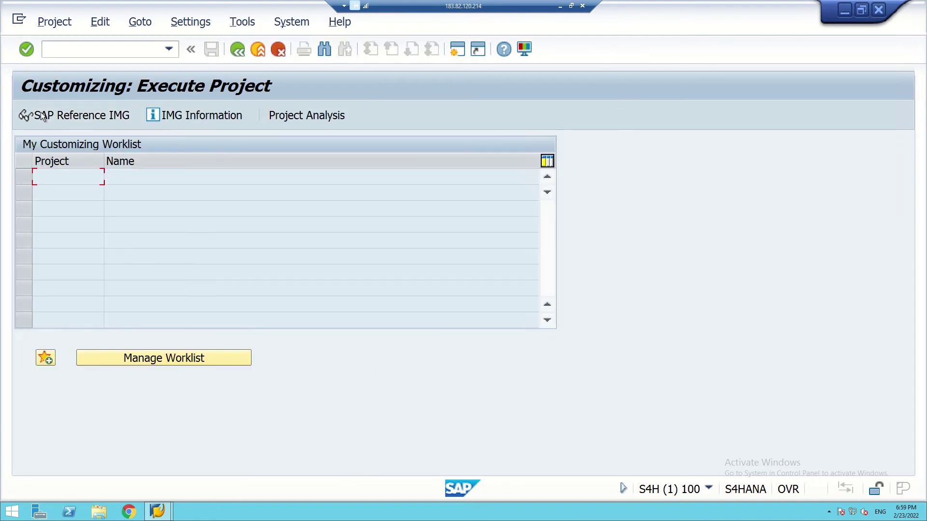
{"action": "left_click", "coordinate": [42, 116]}
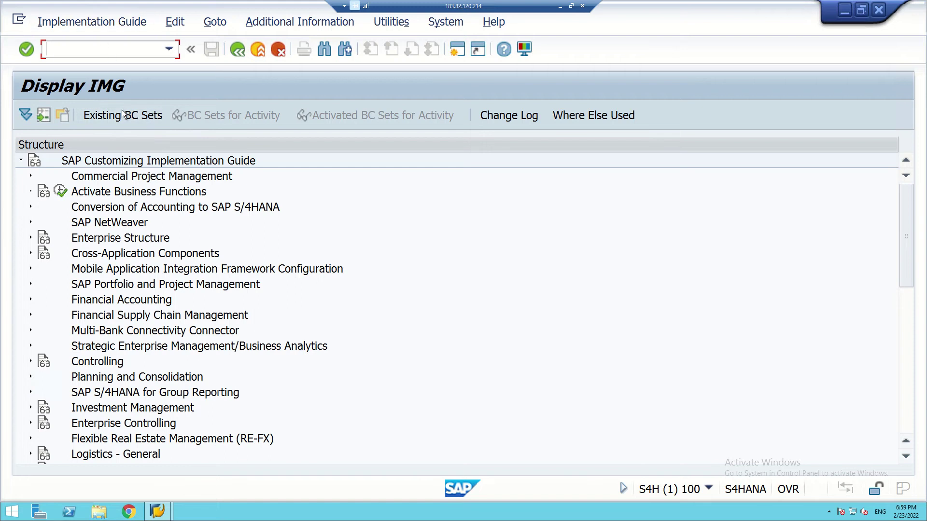
Open Define Validity Period for Employee Groups under Enterprise Structure, Assignment, Human Resources Management, Validity Period for Organizational Assignments
{"action": "left_click", "coordinate": [30, 236]}
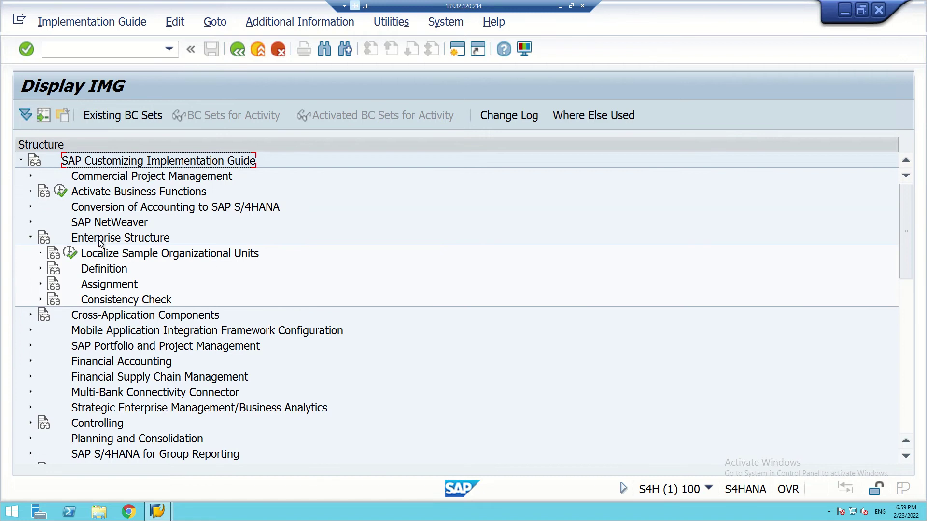
{"action": "left_click", "coordinate": [40, 284]}
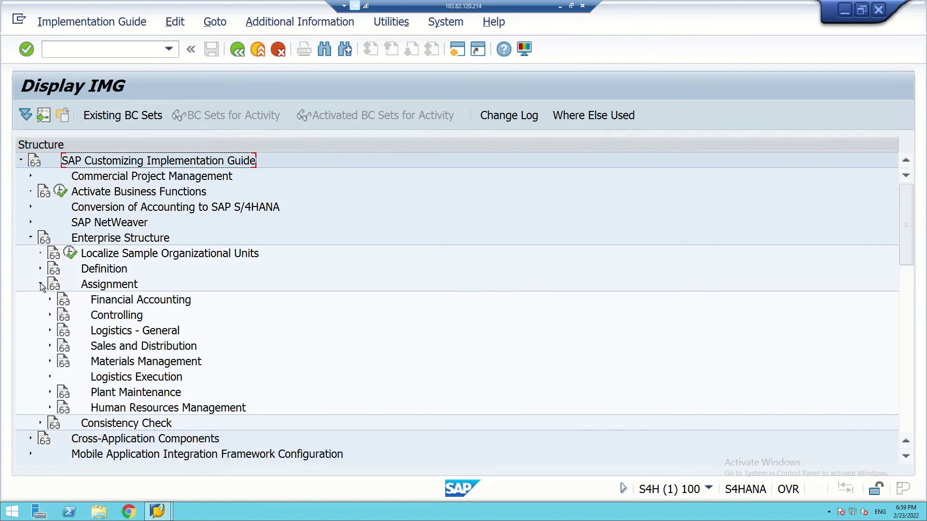
{"action": "left_click", "coordinate": [49, 406]}
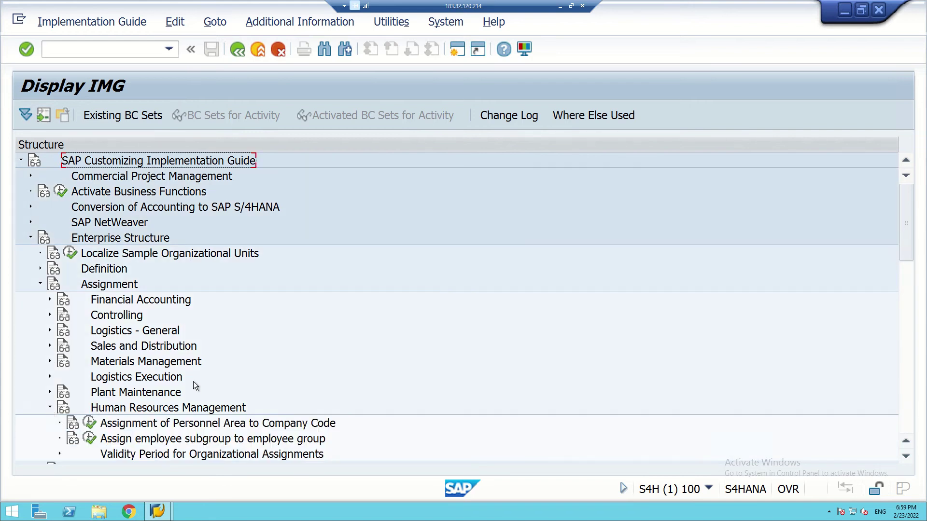
{"action": "scroll", "coordinate": [193, 381], "scroll_direction": "down", "scroll_amount": 2}
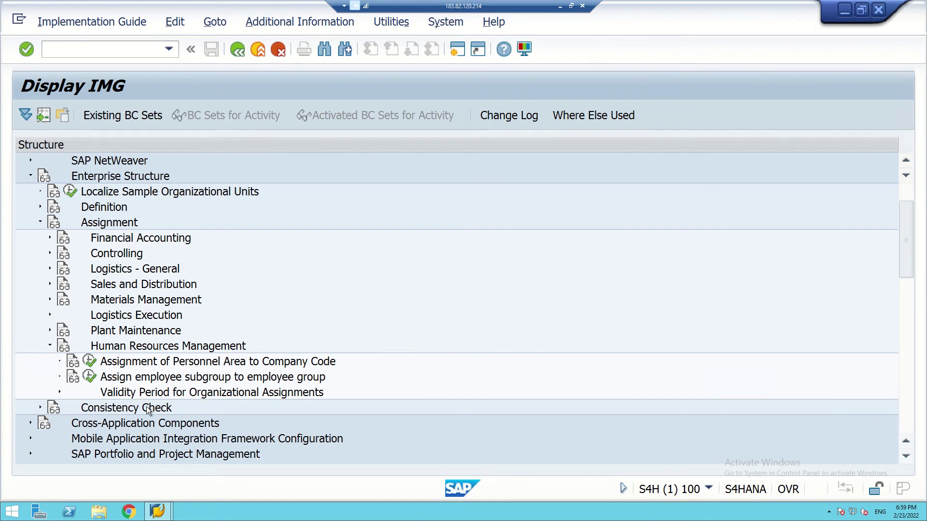
{"action": "left_click", "coordinate": [59, 392]}
{"action": "scroll", "coordinate": [170, 359], "scroll_direction": "down", "scroll_amount": 1}
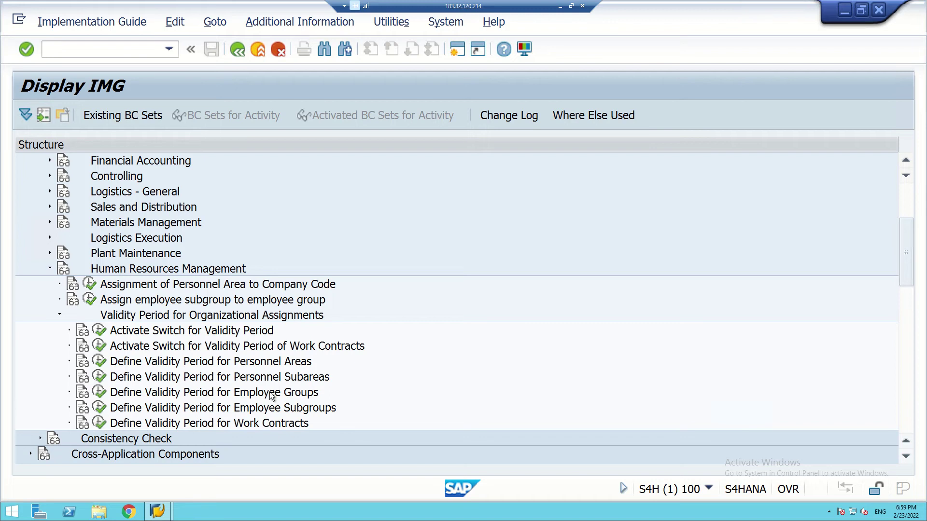
{"action": "left_click", "coordinate": [101, 393]}
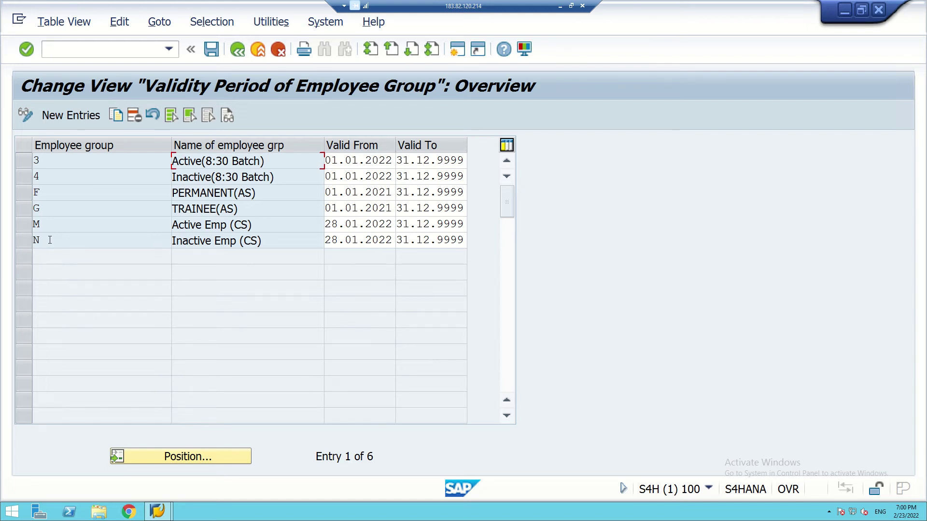
Create a new validity entry for employee group O, valid from 01.01.2022 to 31.12.9999
{"action": "left_click", "coordinate": [50, 116]}
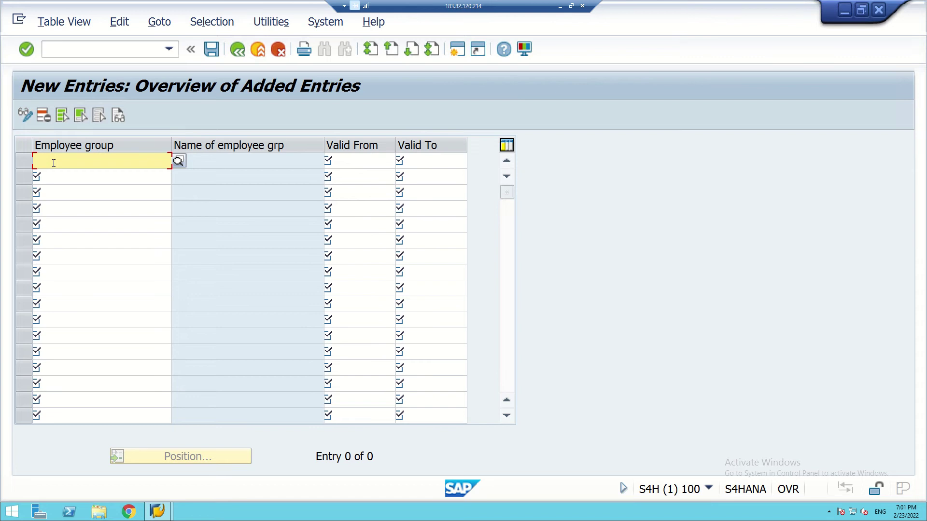
{"action": "type", "text": "O"}
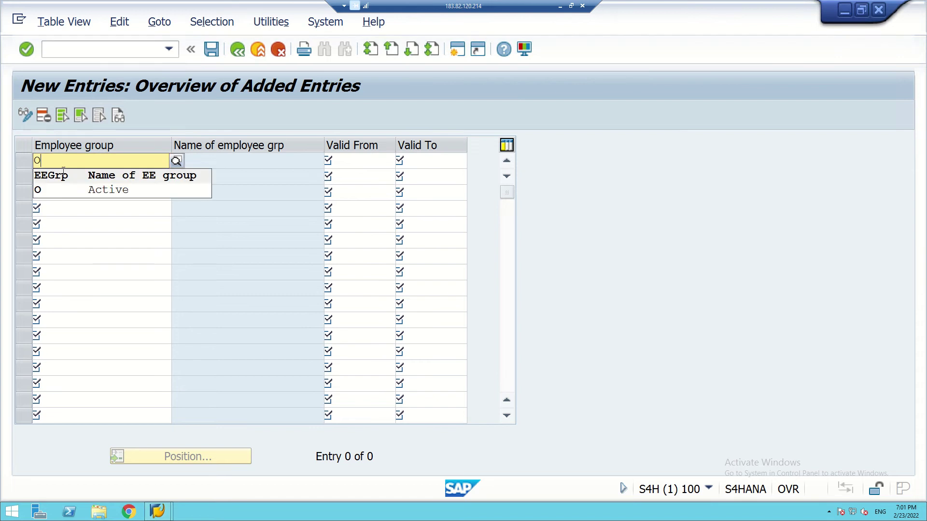
{"action": "left_click", "coordinate": [83, 190]}
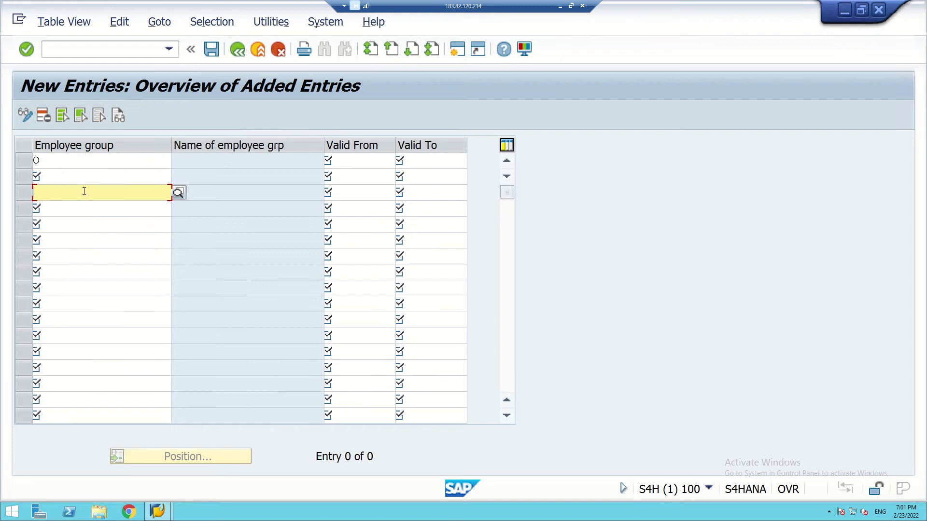
{"action": "left_click", "coordinate": [74, 162]}
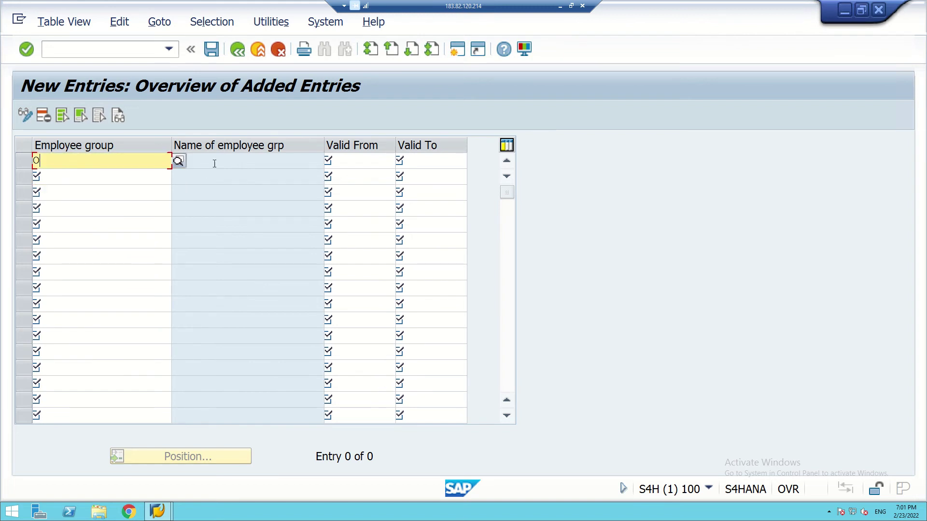
{"action": "left_click", "coordinate": [353, 162]}
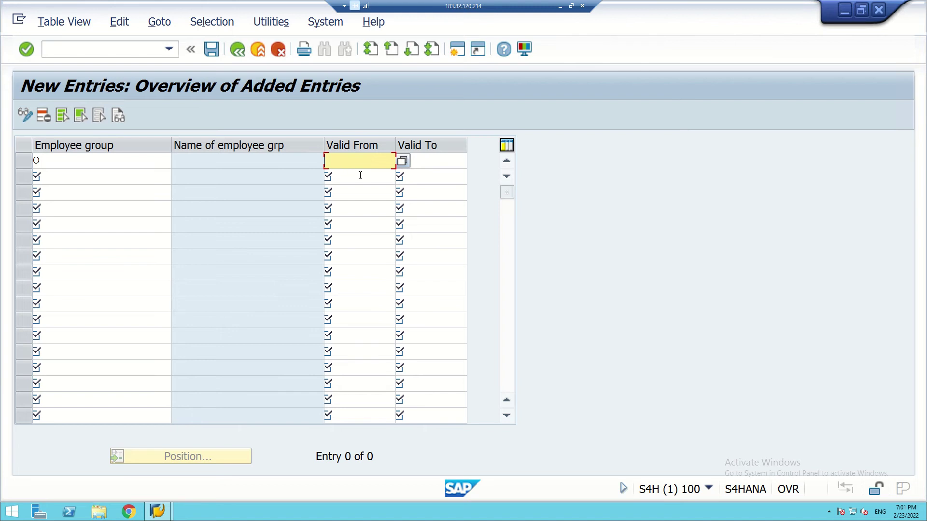
{"action": "type", "text": "01.01.2022"}
{"action": "left_click", "coordinate": [453, 163]}
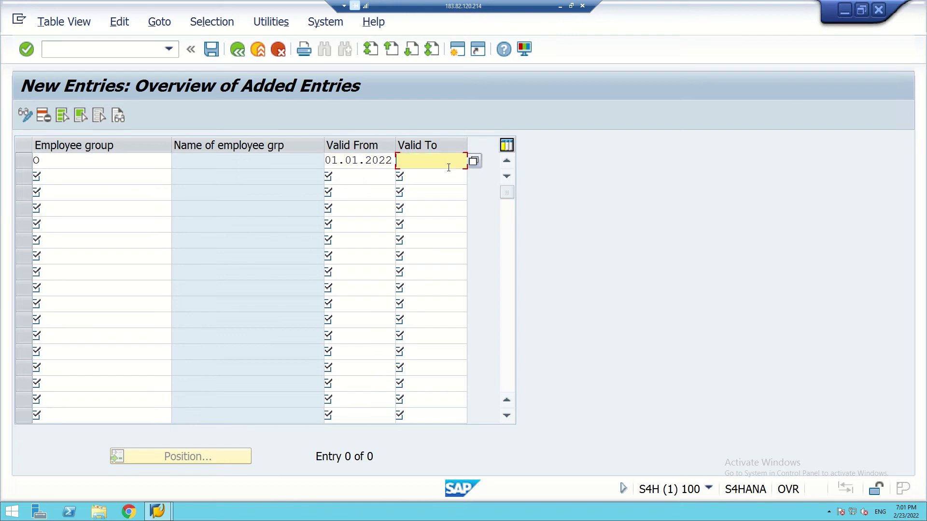
{"action": "type", "text": "31"}
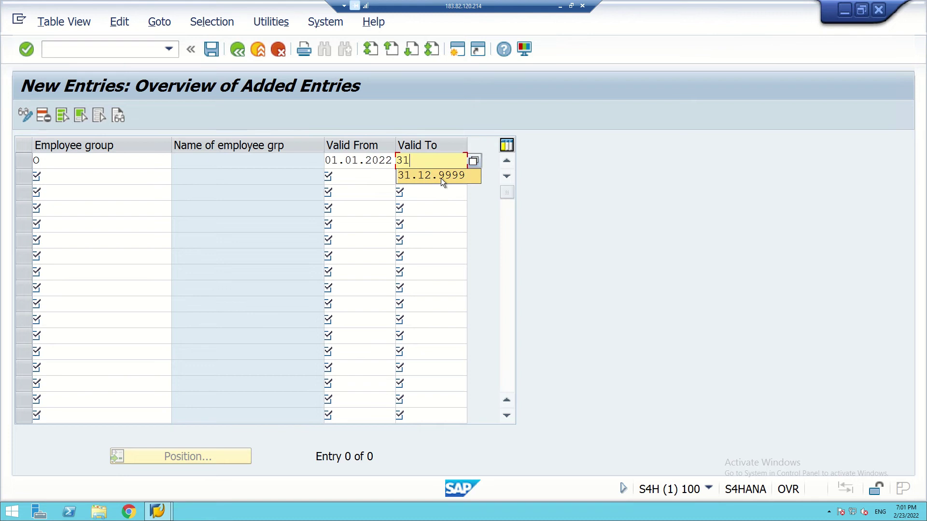
{"action": "left_click", "coordinate": [441, 178]}
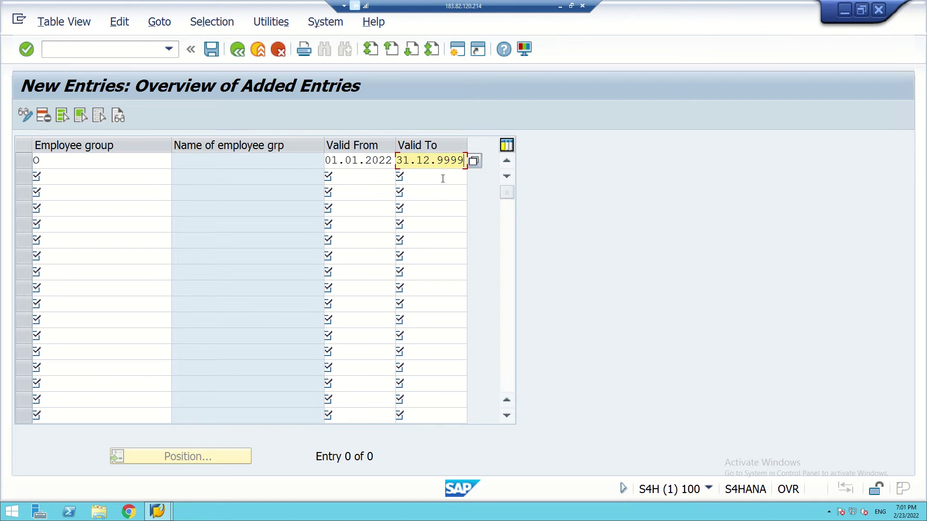
Add a second validity entry for employee group Q, valid from 01.01.2022 to 31.12.9999
{"action": "left_click", "coordinate": [52, 180]}
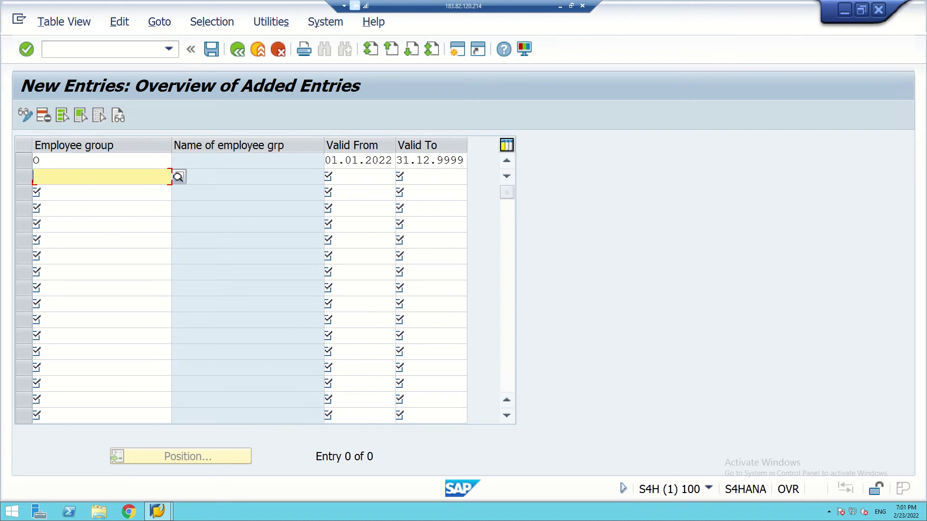
{"action": "type", "text": "Q"}
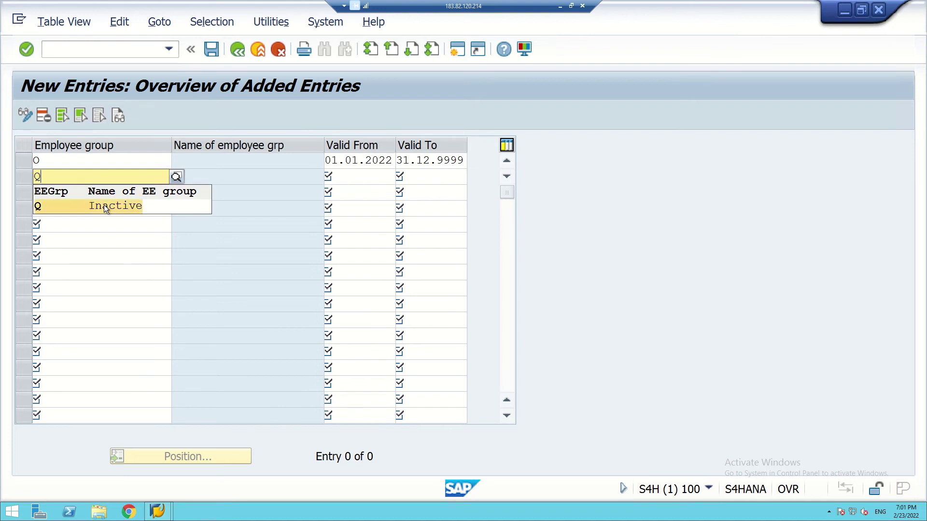
{"action": "left_click", "coordinate": [104, 205]}
{"action": "left_click", "coordinate": [103, 205]}
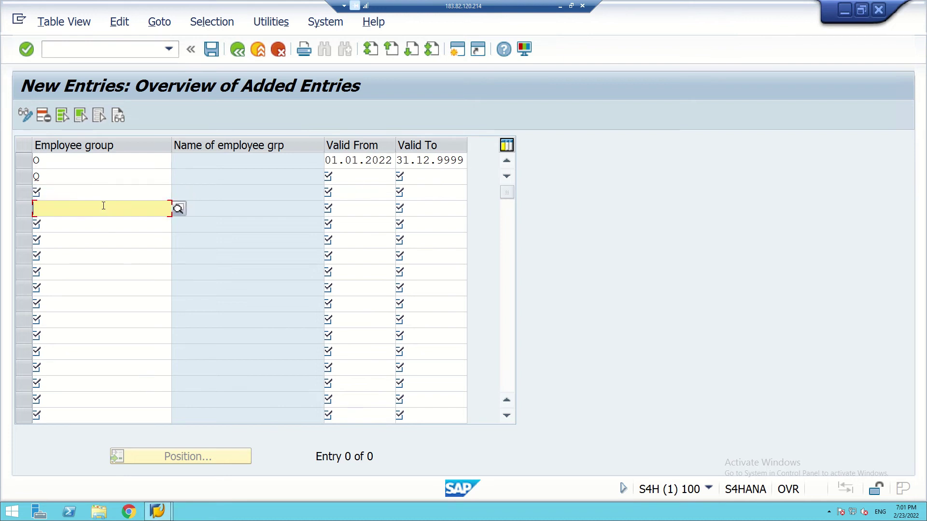
{"action": "left_click", "coordinate": [52, 178]}
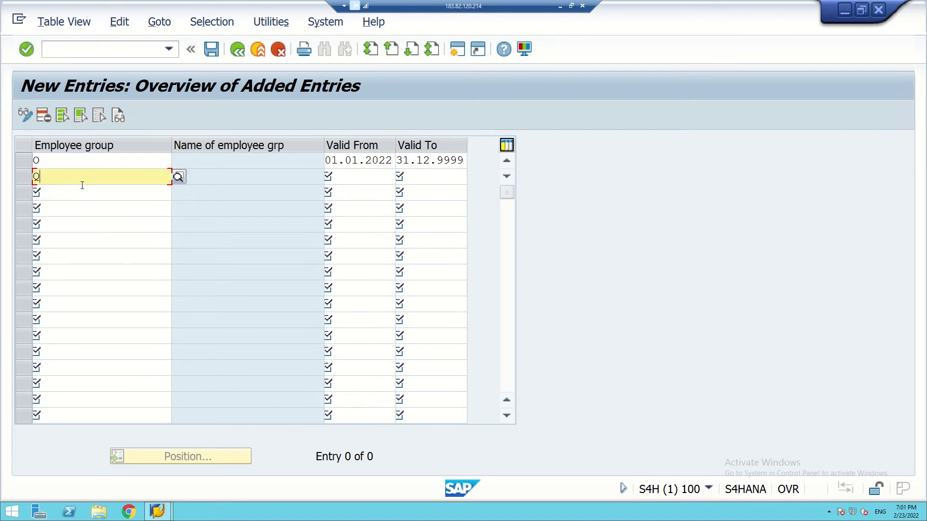
{"action": "left_click", "coordinate": [348, 175]}
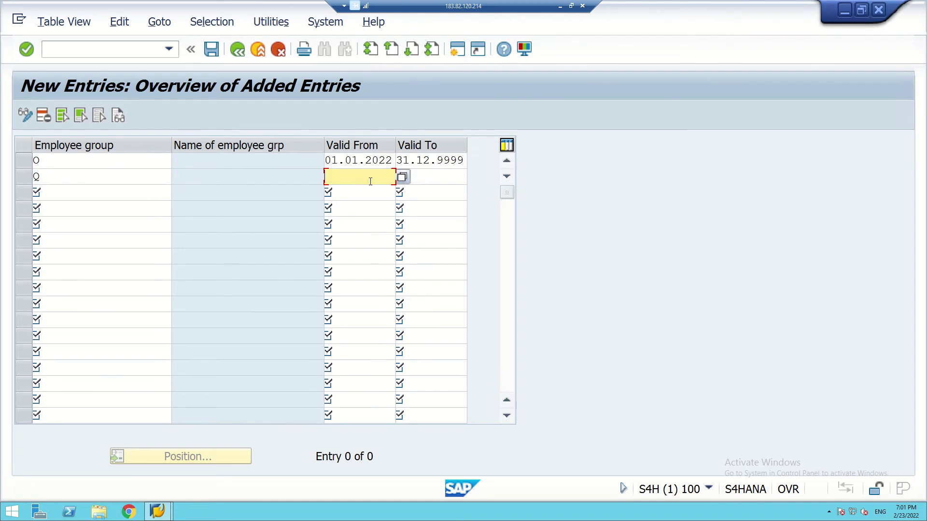
{"action": "type", "text": "01.01.2022"}
{"action": "left_click", "coordinate": [431, 173]}
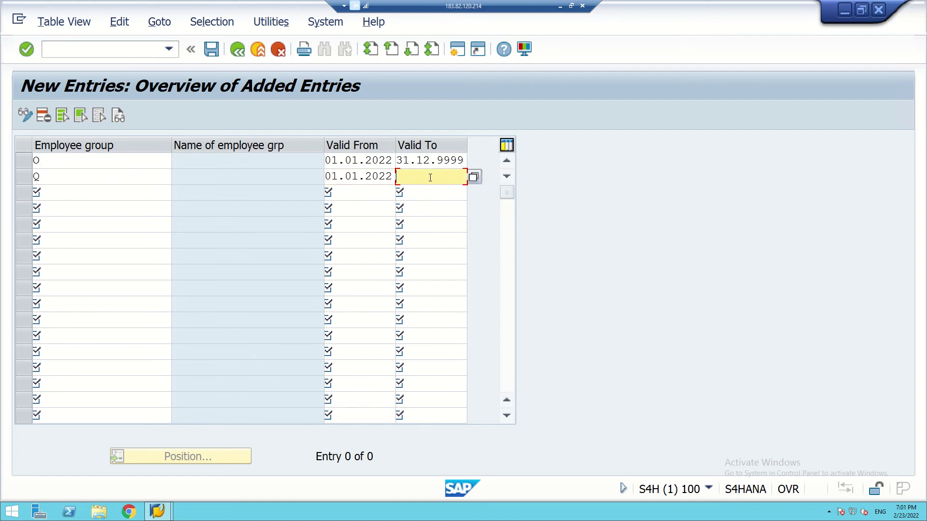
{"action": "type", "text": "31"}
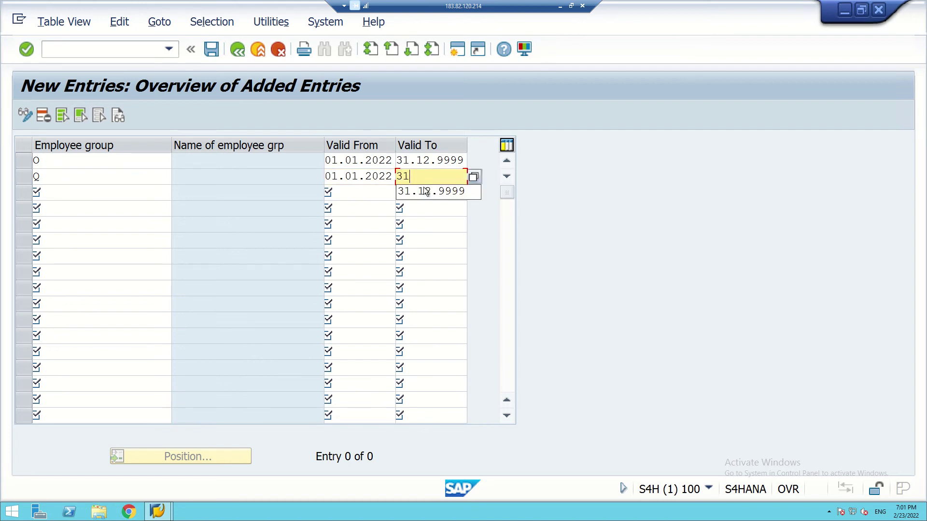
{"action": "left_click", "coordinate": [428, 193]}
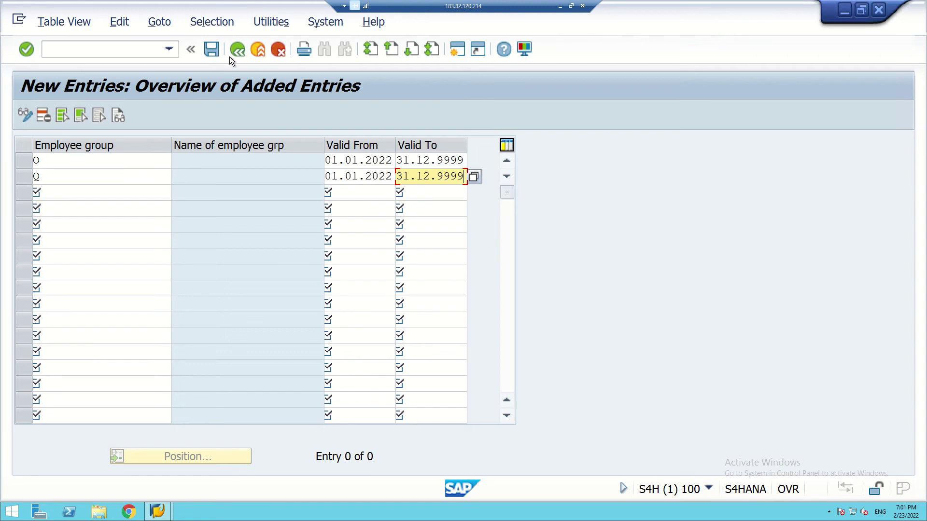
Save the new employee group validity entries under the proposed customizing request and return to the IMG structure
{"action": "left_click", "coordinate": [211, 50]}
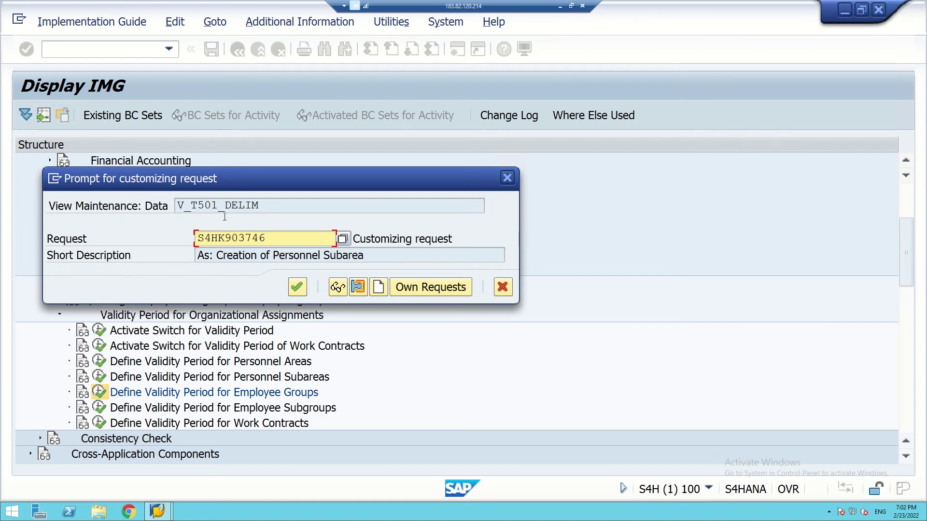
{"action": "left_click", "coordinate": [300, 289]}
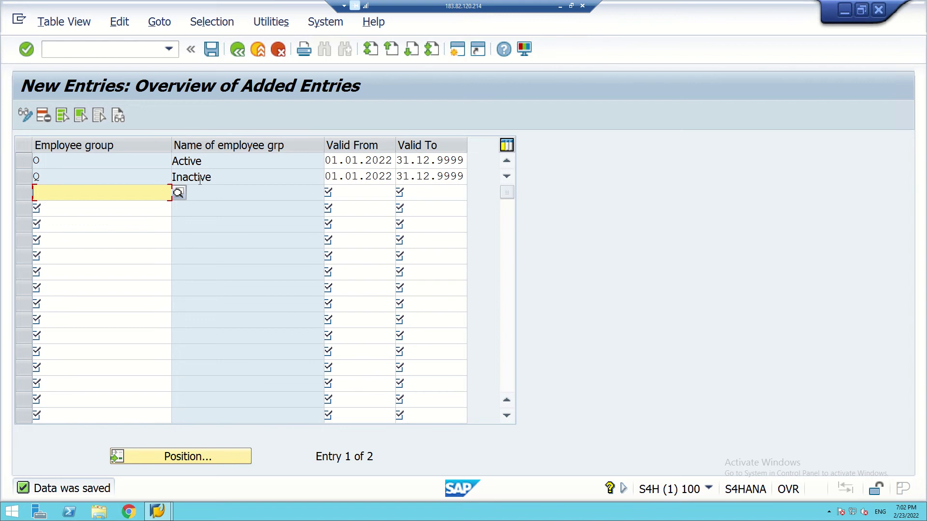
{"action": "left_click", "coordinate": [237, 50]}
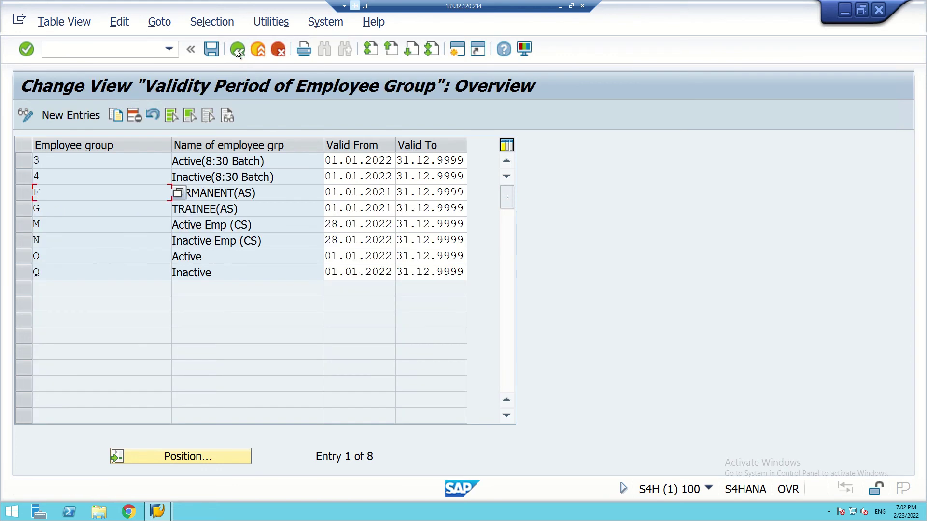
{"action": "left_click", "coordinate": [236, 49]}
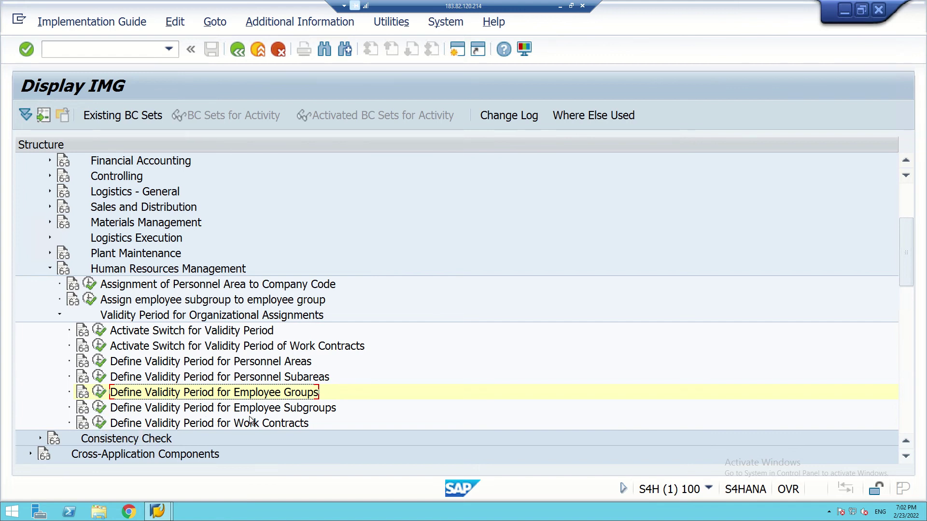
Open Define Validity Period for Employee Subgroups with employee group O as the work area
{"action": "left_click", "coordinate": [98, 408]}
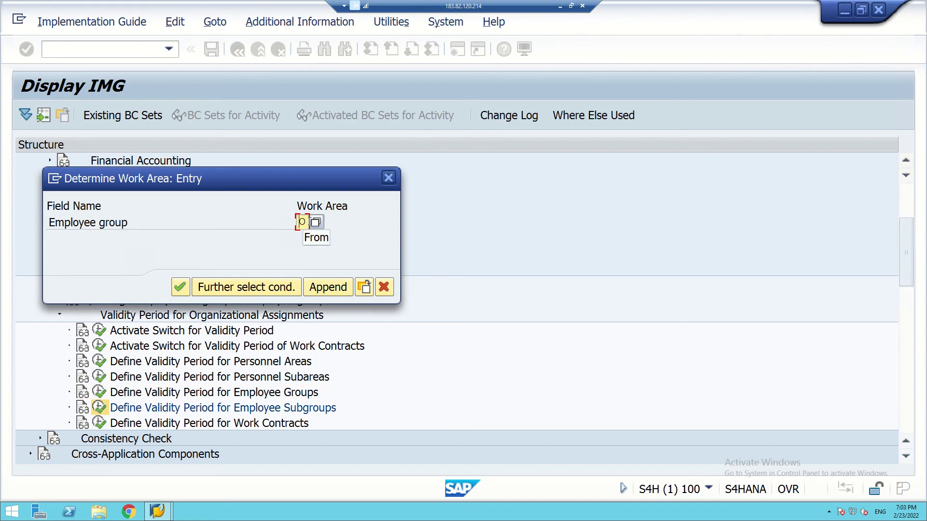
{"action": "key", "text": "BackSpace"}
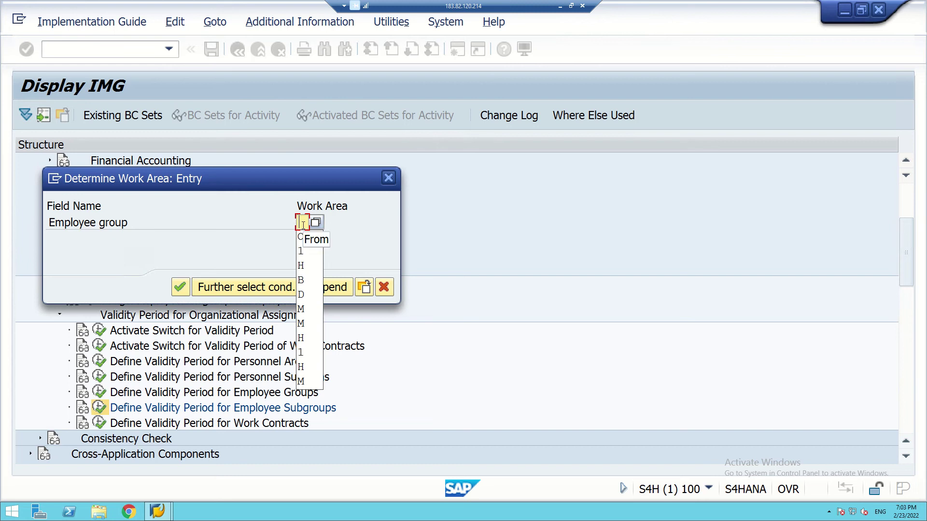
{"action": "type", "text": "O"}
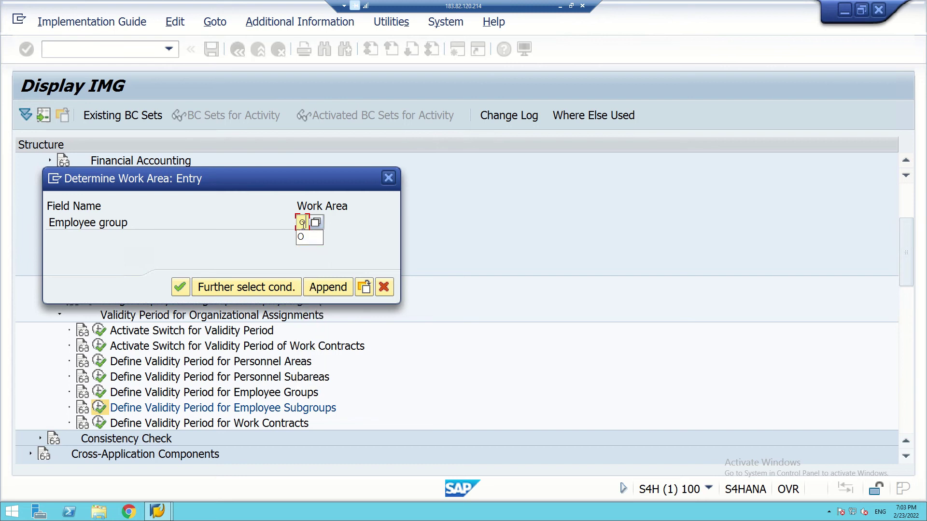
{"action": "left_click", "coordinate": [179, 286]}
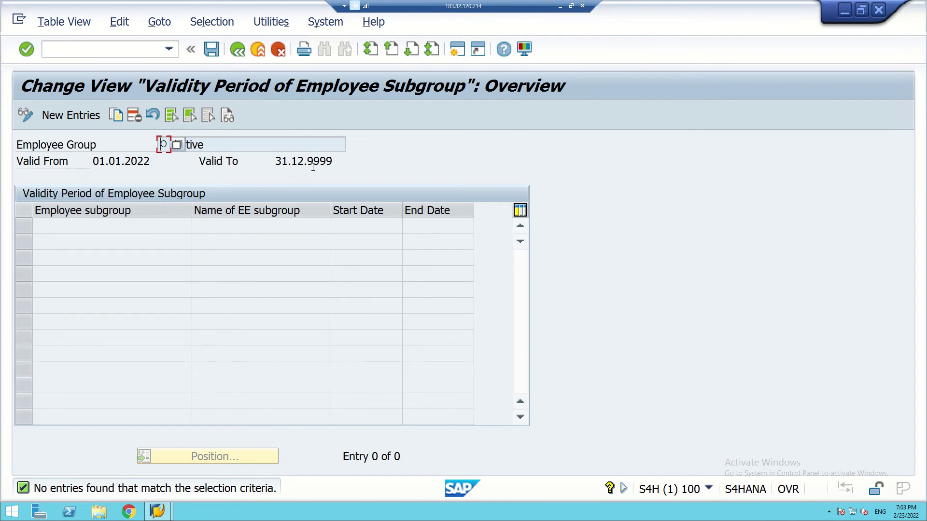
Create a new validity entry for employee subgroup 51 in group O, valid from 01.01.2022 to 31.12.9999
{"action": "left_click", "coordinate": [70, 116]}
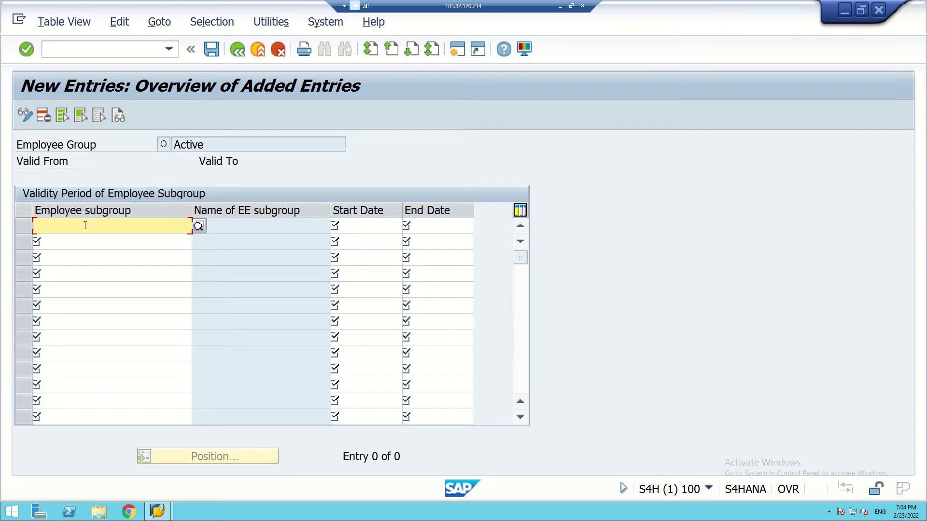
{"action": "type", "text": "51"}
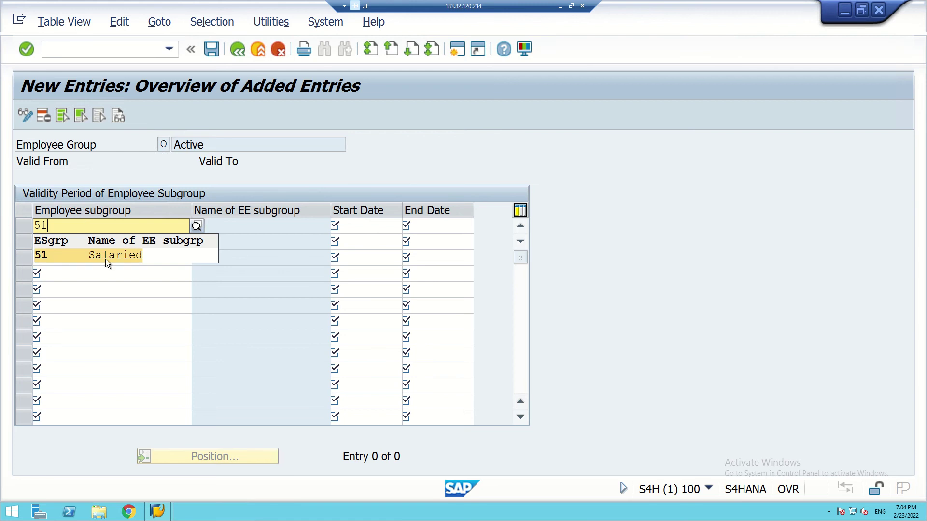
{"action": "left_click", "coordinate": [104, 256]}
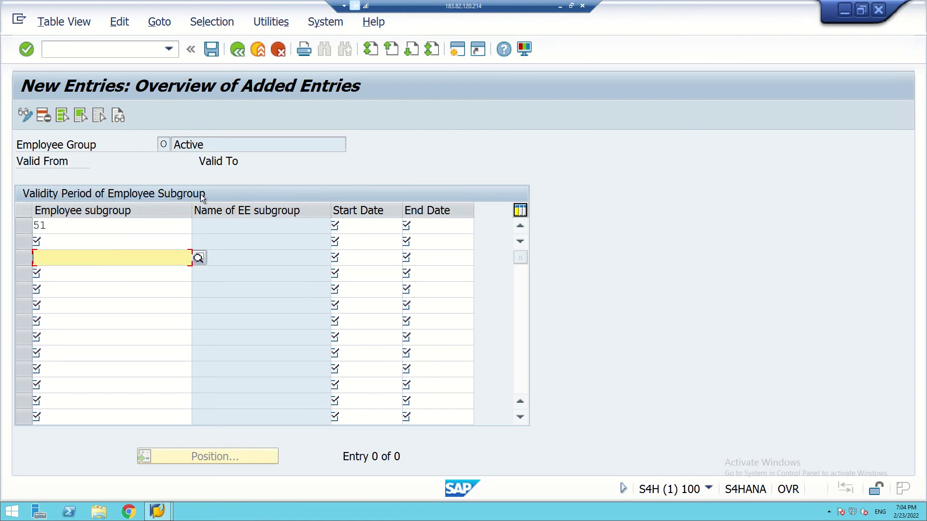
{"action": "left_click", "coordinate": [371, 225]}
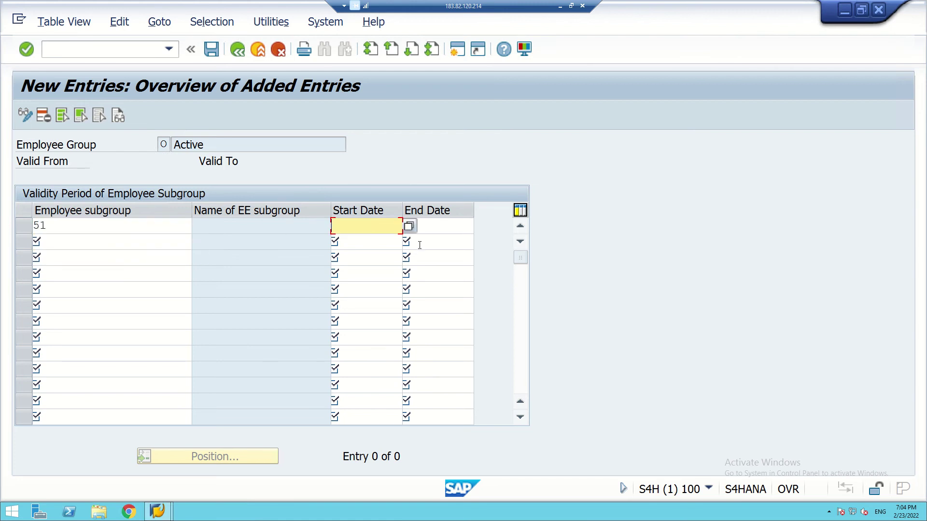
{"action": "type", "text": "01.01.2022"}
{"action": "left_click", "coordinate": [433, 230]}
{"action": "type", "text": "31"}
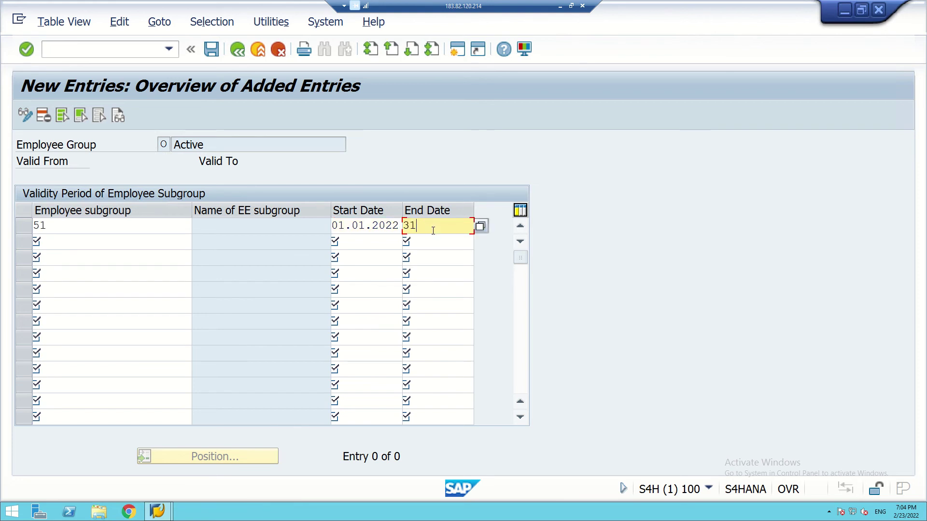
{"action": "type", "text": ".12.9999"}
Add a second validity entry for employee subgroup 52 in group O, valid from 01.01.2022 to 31.12.9999
{"action": "left_click", "coordinate": [52, 246]}
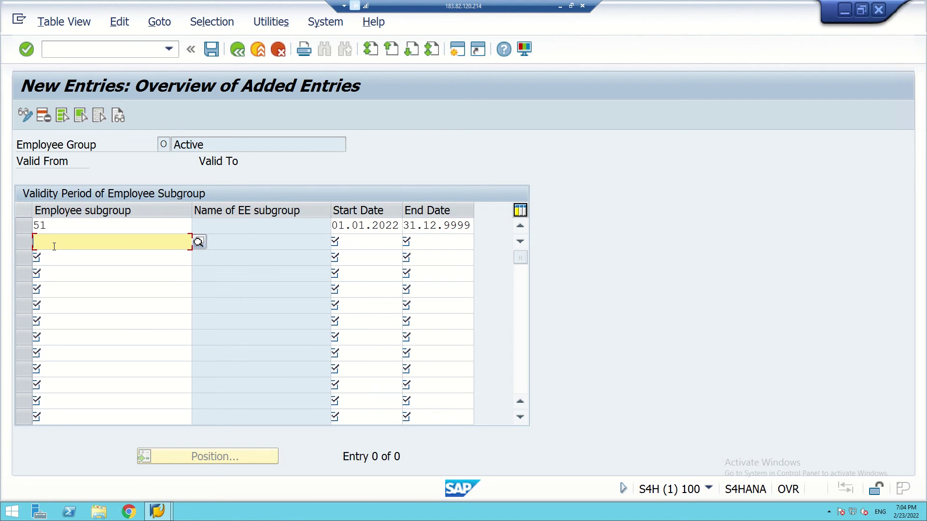
{"action": "type", "text": "52"}
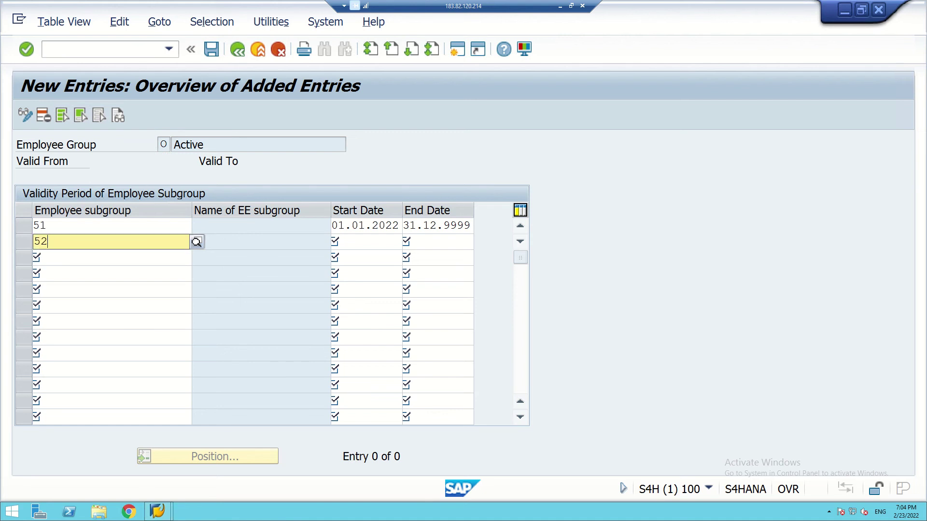
{"action": "left_click", "coordinate": [89, 271]}
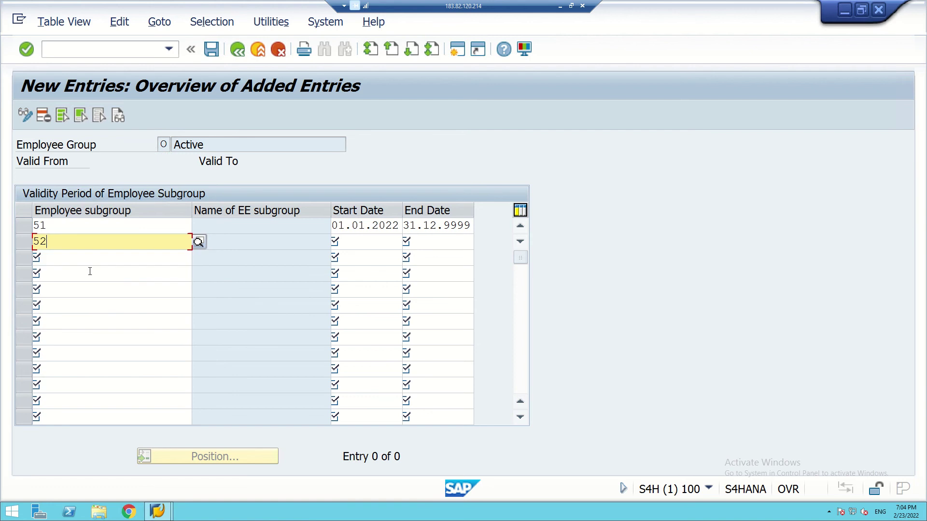
{"action": "left_click", "coordinate": [366, 243]}
{"action": "type", "text": "01.0"}
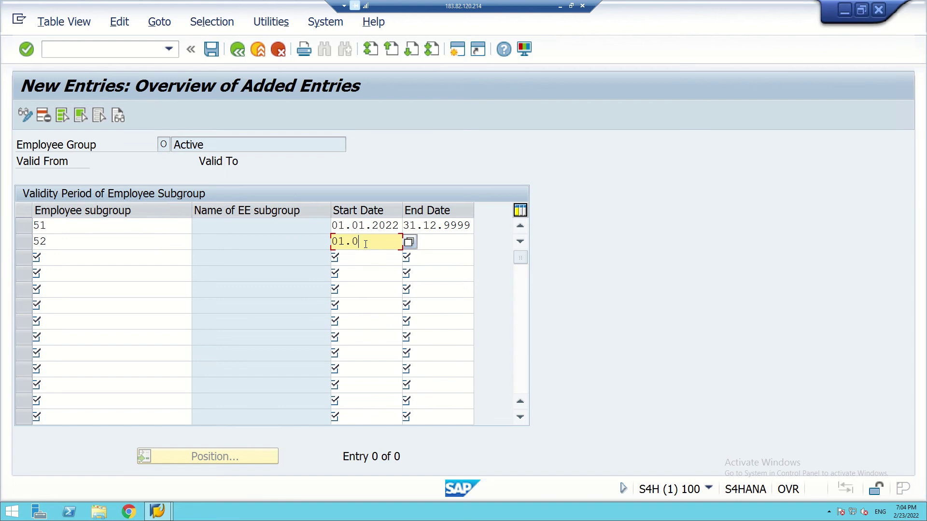
{"action": "type", "text": "1.2022"}
{"action": "left_click", "coordinate": [434, 242]}
{"action": "type", "text": "31.12.9999"}
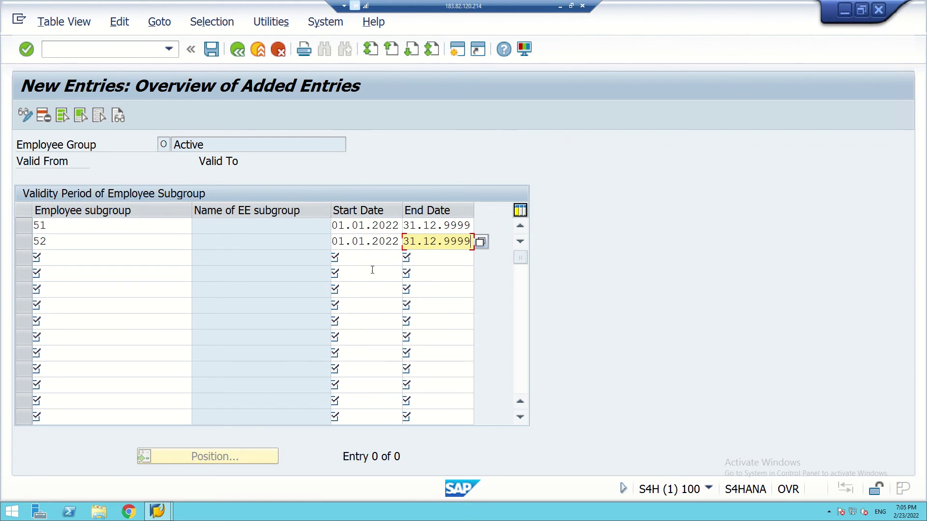
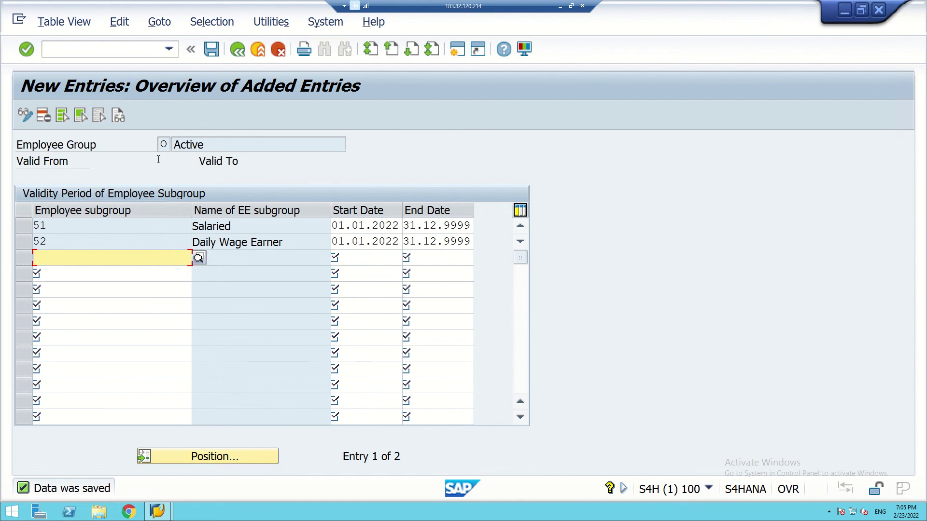
Return to the IMG structure and reopen Define Validity Period for Employee Subgroups with employee group Q as the work area
{"action": "left_click", "coordinate": [237, 48]}
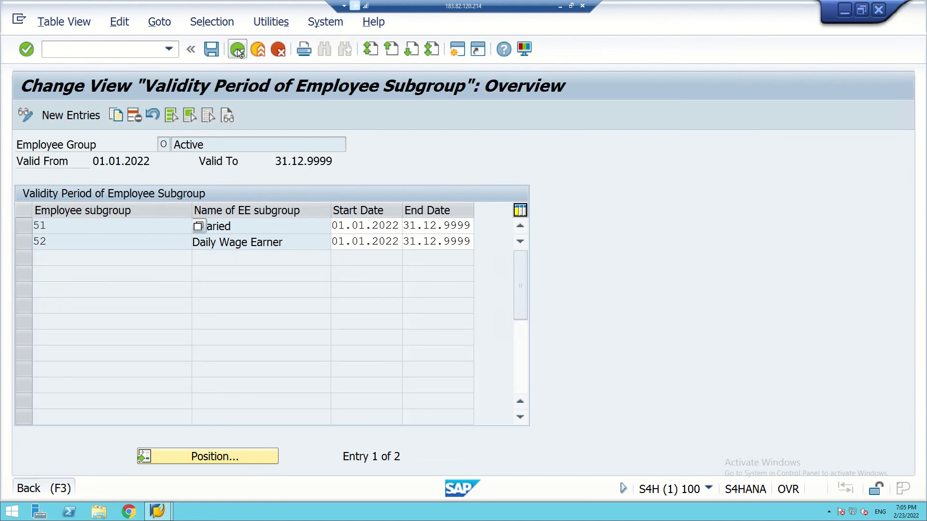
{"action": "left_click", "coordinate": [237, 48]}
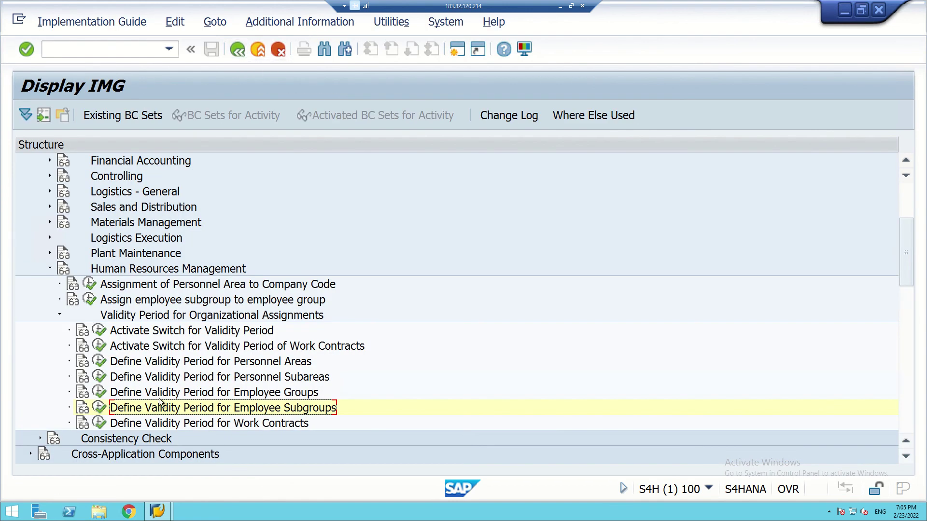
{"action": "left_click", "coordinate": [98, 408]}
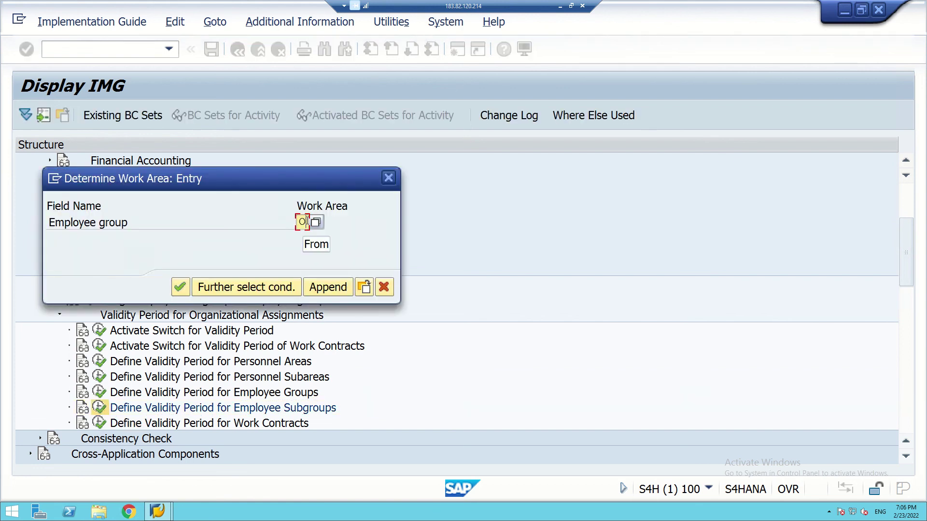
{"action": "key", "text": "BackSpace"}
{"action": "type", "text": "O"}
{"action": "left_click", "coordinate": [178, 287]}
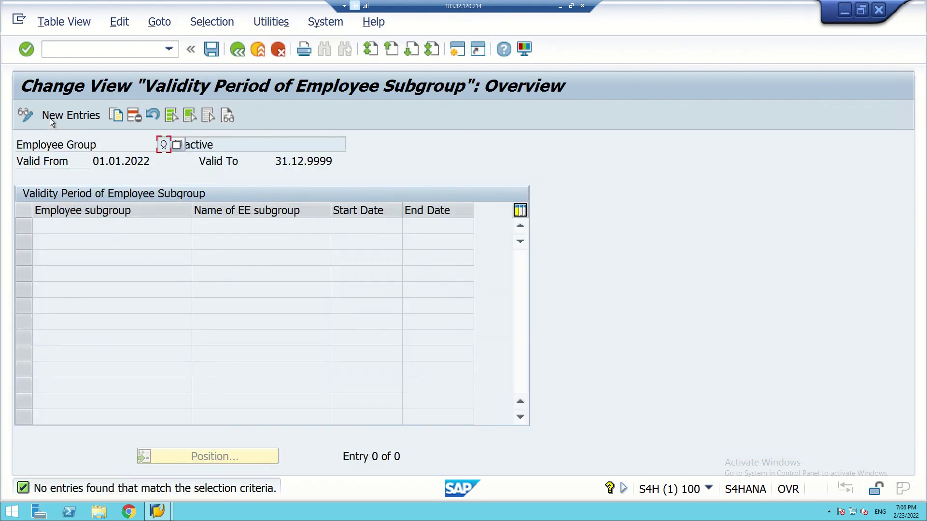
{"action": "left_click", "coordinate": [188, 145]}
Create a new validity entry for employee subgroup 51 in group Q, valid from 01.01.2022 to 31.12.9999
{"action": "left_click", "coordinate": [63, 116]}
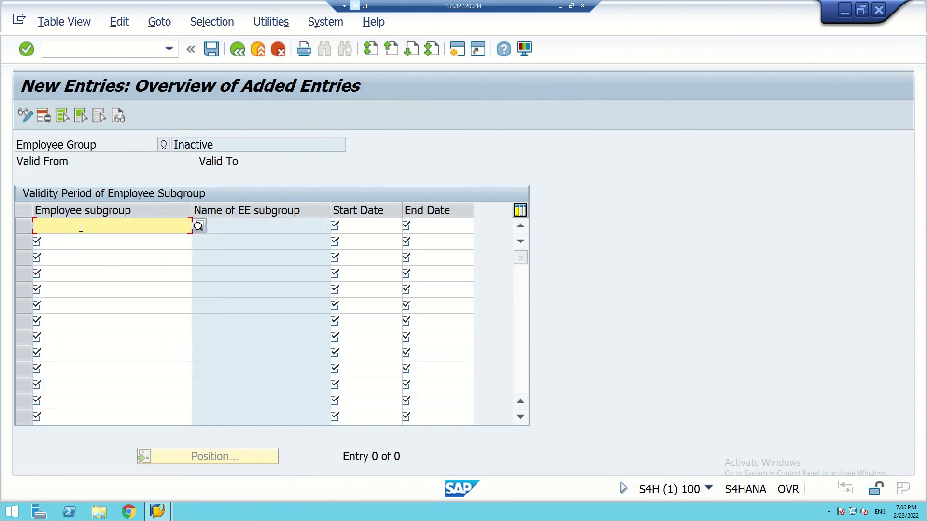
{"action": "type", "text": "51"}
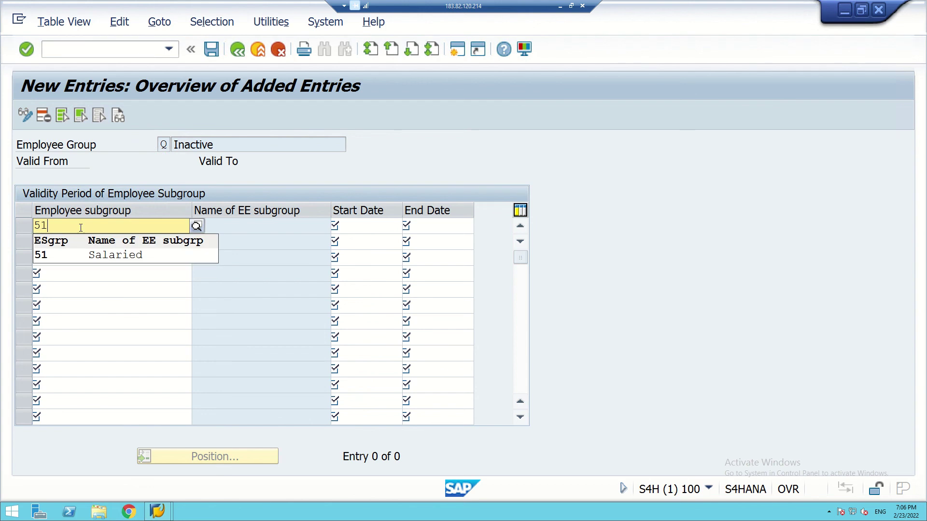
{"action": "left_click", "coordinate": [39, 252]}
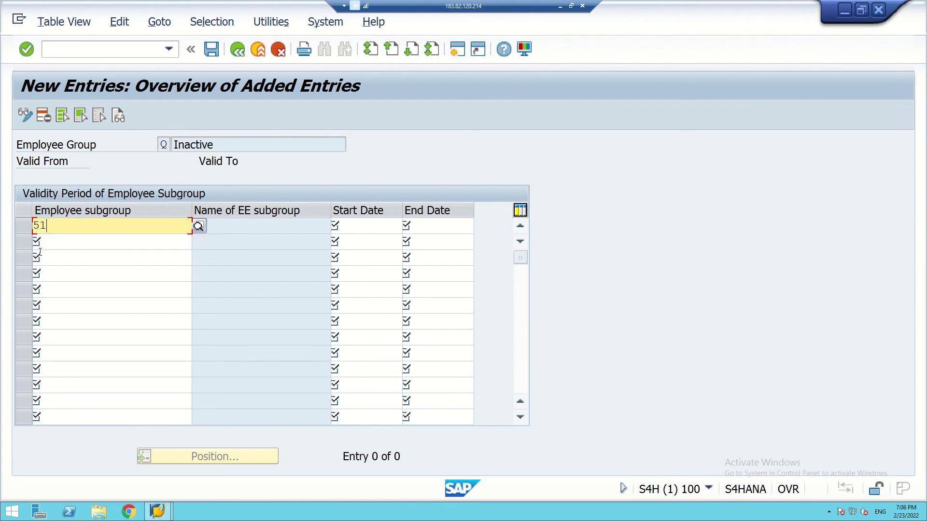
{"action": "left_click", "coordinate": [366, 227]}
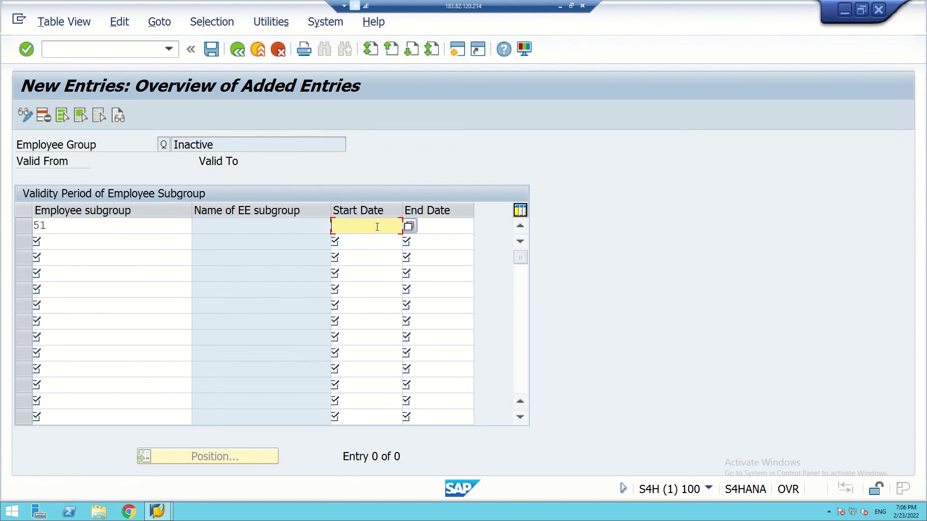
{"action": "type", "text": "01"}
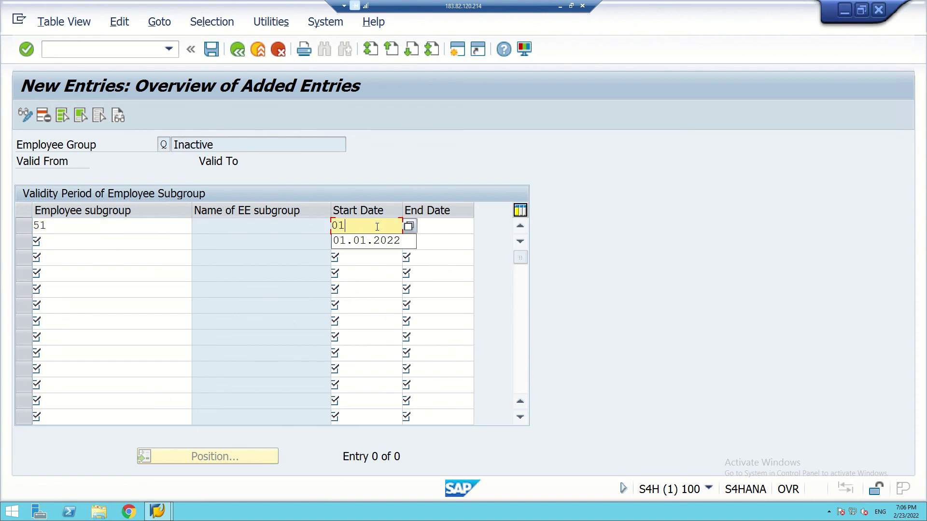
{"action": "type", "text": ".01.2022"}
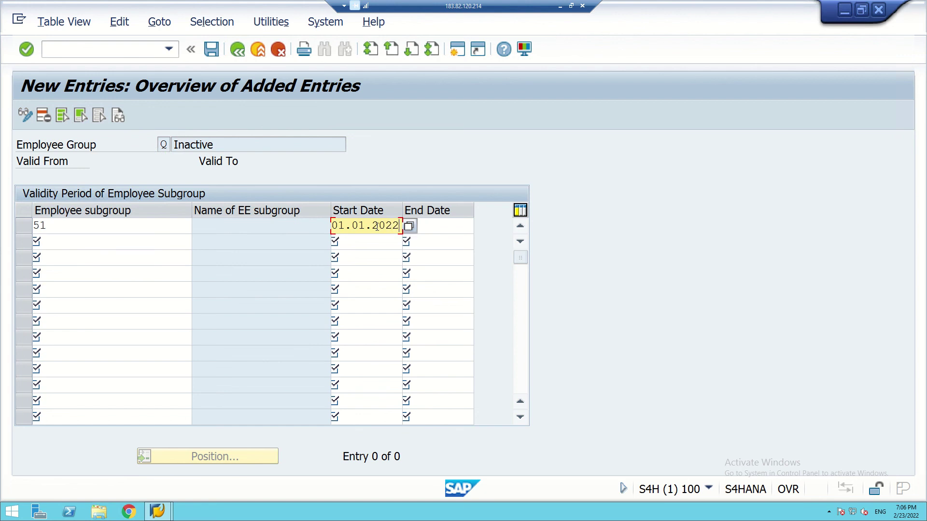
{"action": "left_click", "coordinate": [424, 233]}
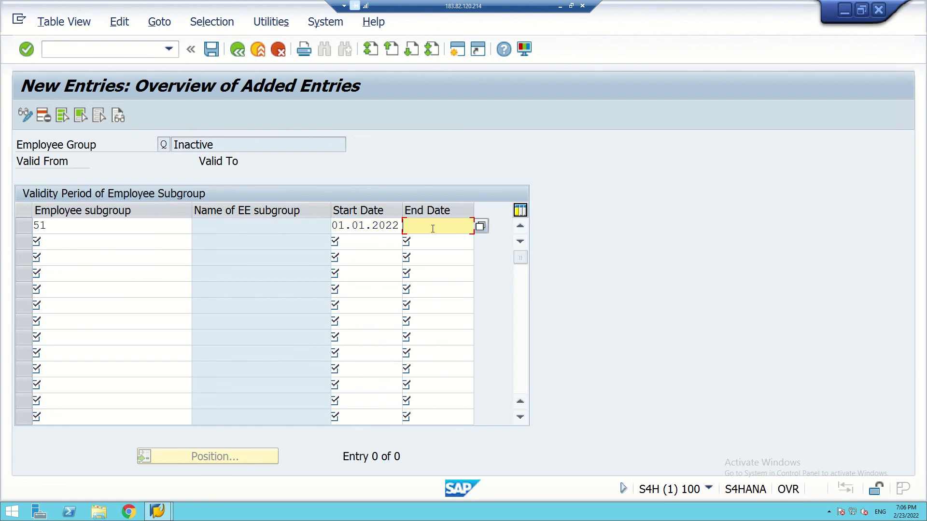
{"action": "type", "text": "31.1"}
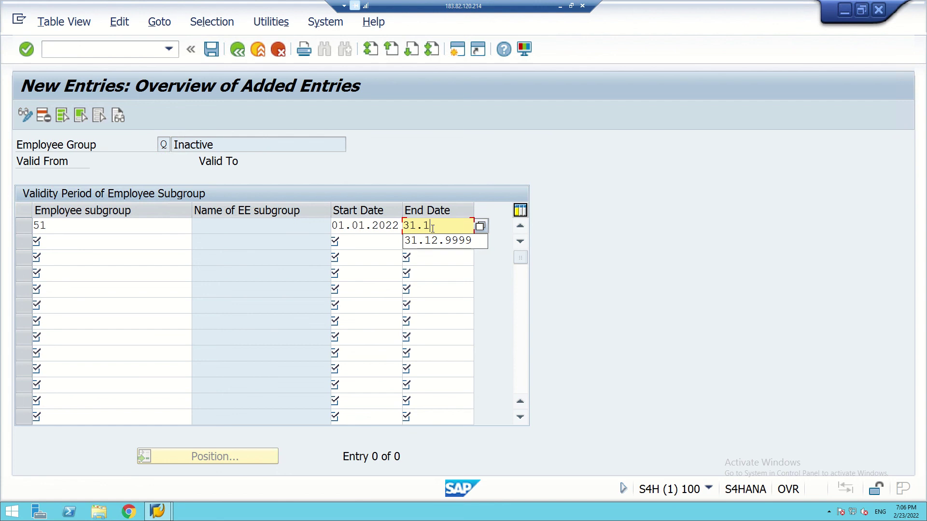
{"action": "type", "text": "2.9999"}
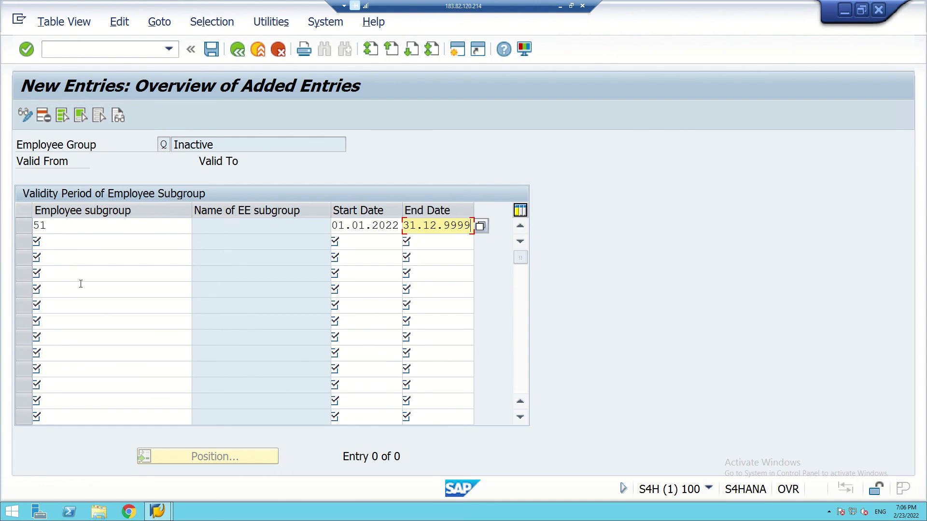
Add a second validity entry for employee subgroup 52 in group Q, valid from 01.01.2022 to 31.12.9999
{"action": "left_click", "coordinate": [55, 243]}
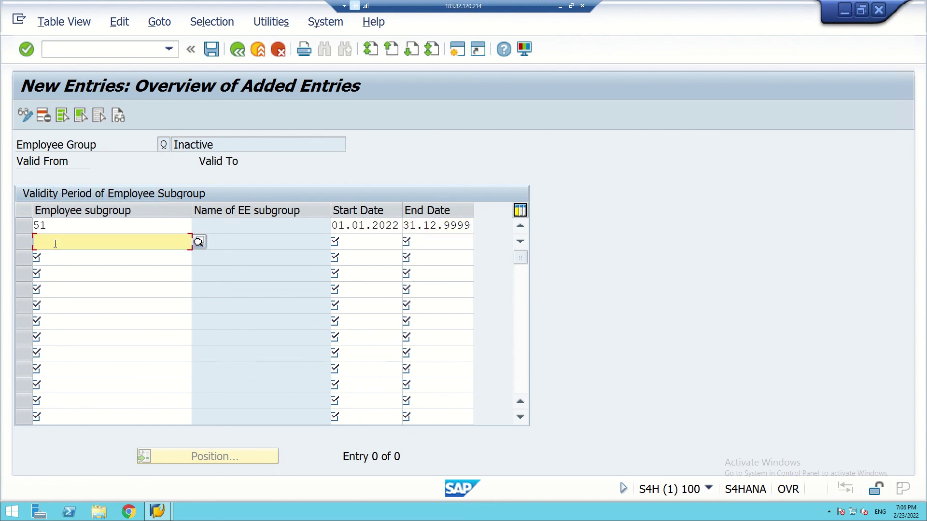
{"action": "type", "text": "52"}
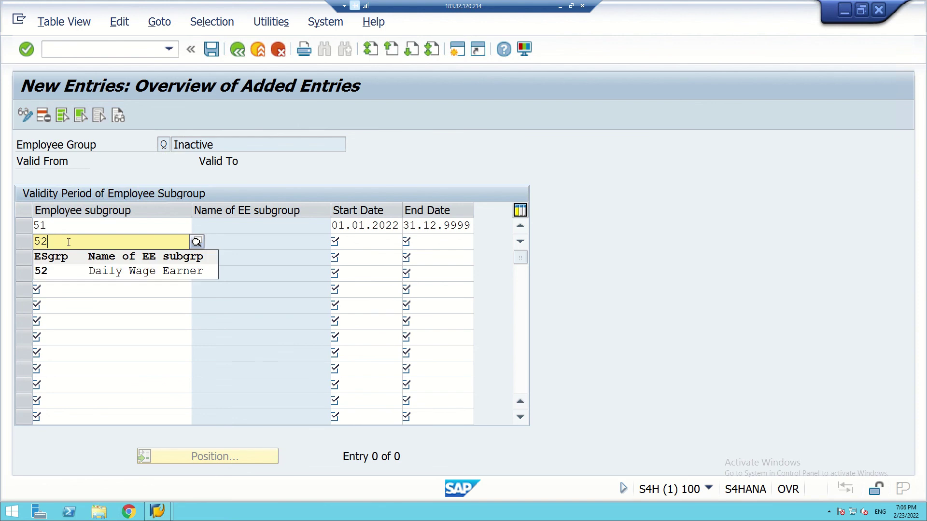
{"action": "left_click", "coordinate": [156, 274]}
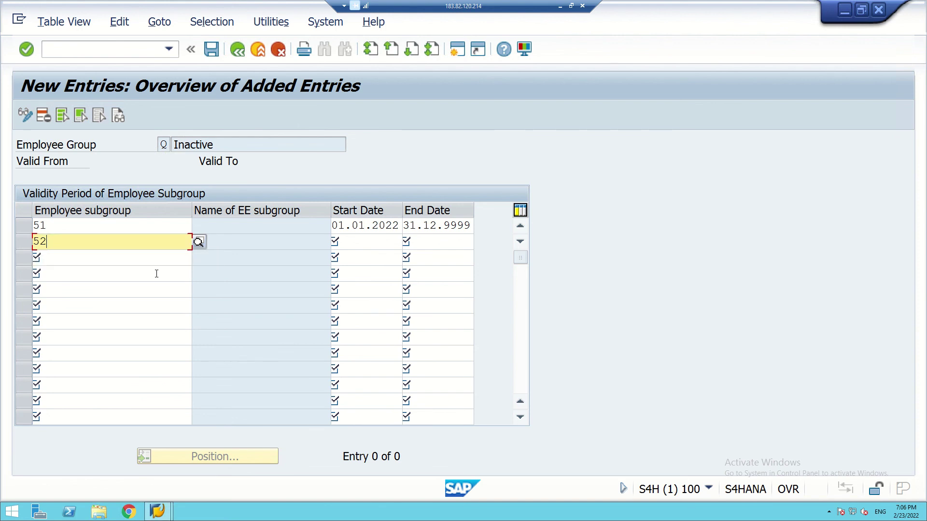
{"action": "left_click", "coordinate": [361, 242]}
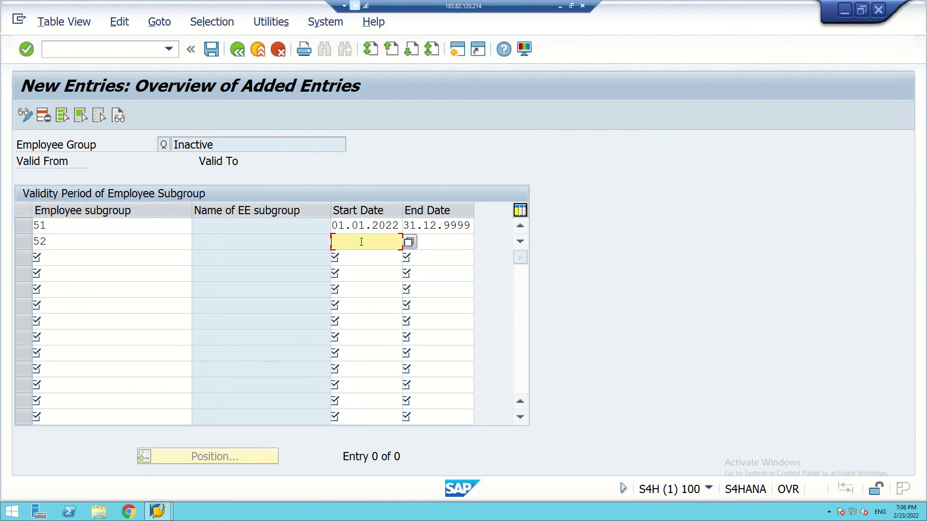
{"action": "type", "text": "01"}
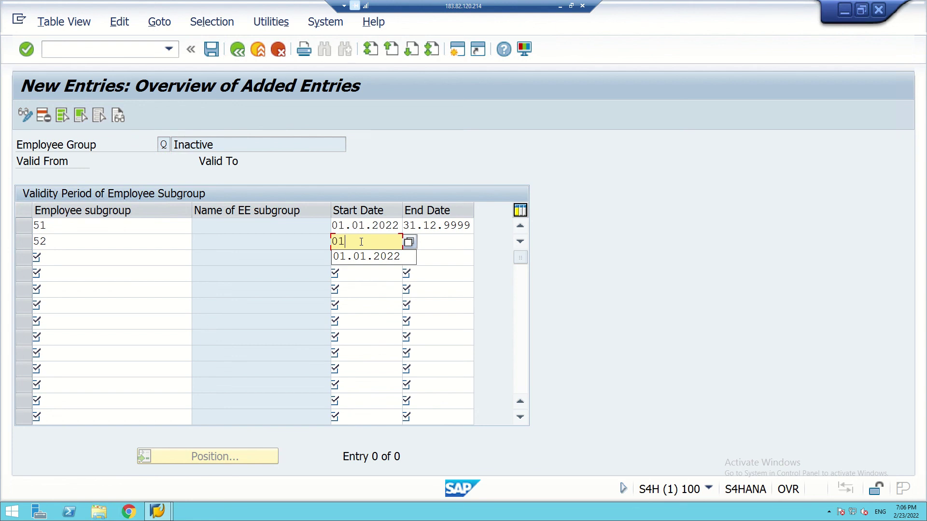
{"action": "type", "text": ".01.2022"}
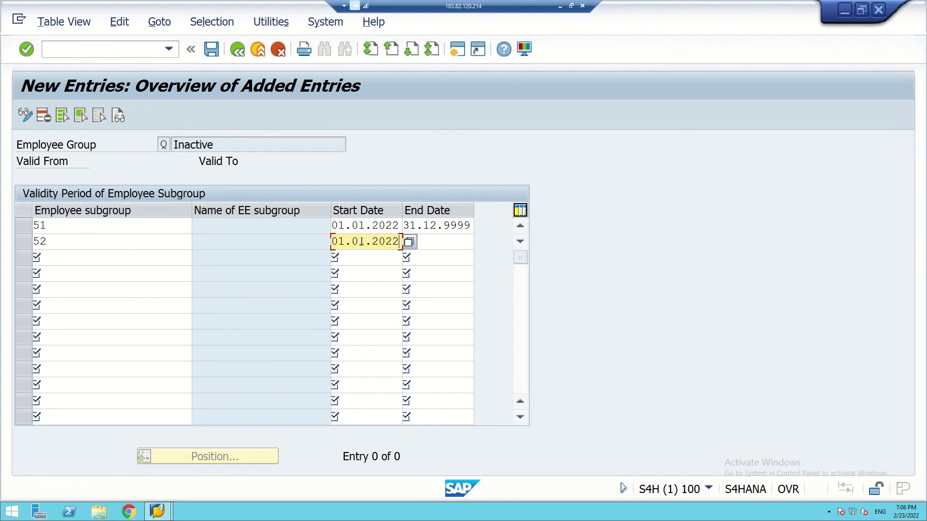
{"action": "left_click", "coordinate": [429, 242]}
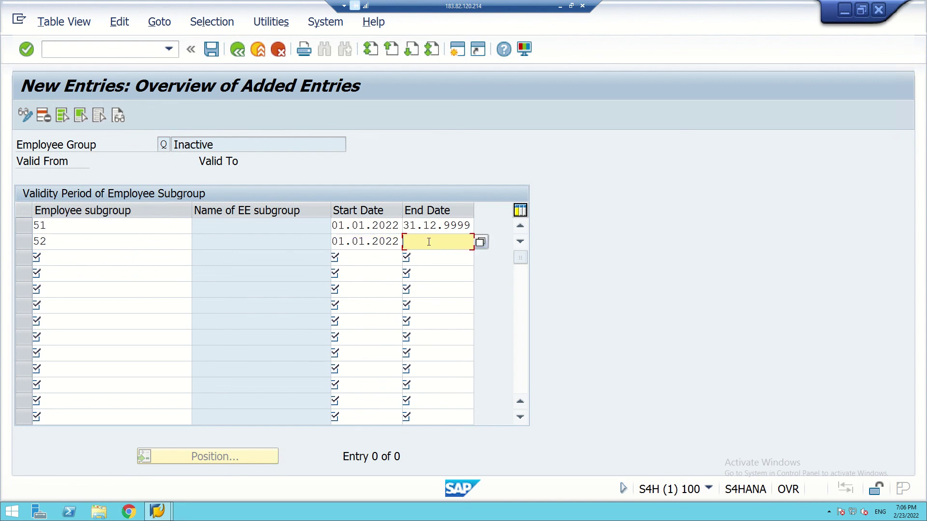
{"action": "type", "text": "31."}
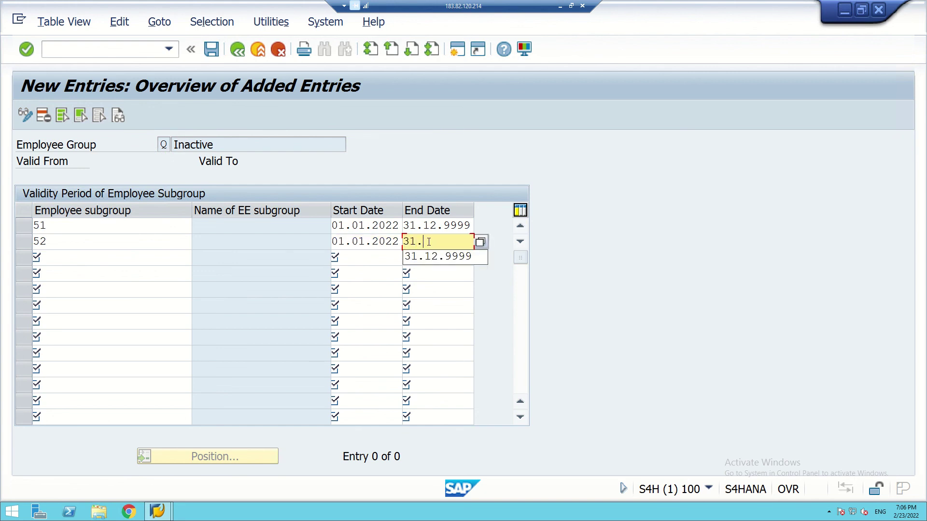
{"action": "type", "text": "12.9999"}
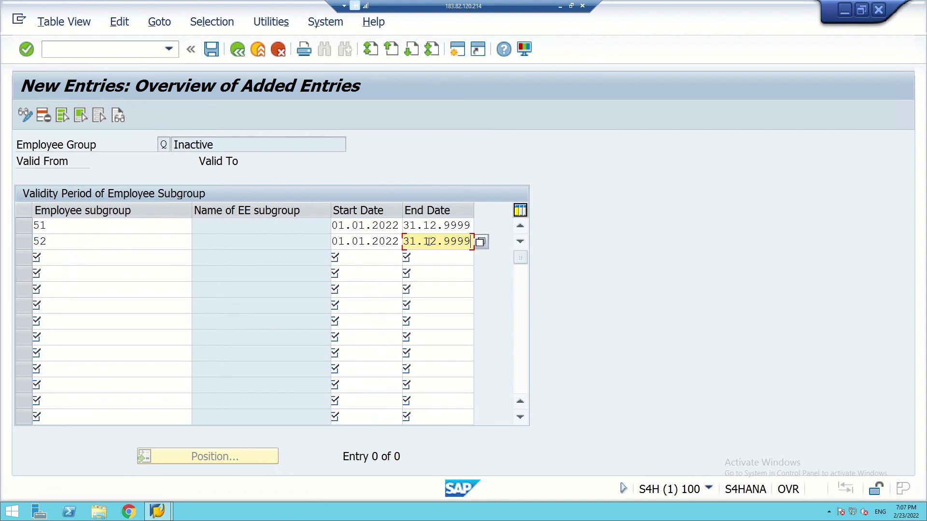
Save the new group Q subgroup validity entries under customizing request S4HK903746
{"action": "left_click", "coordinate": [428, 116]}
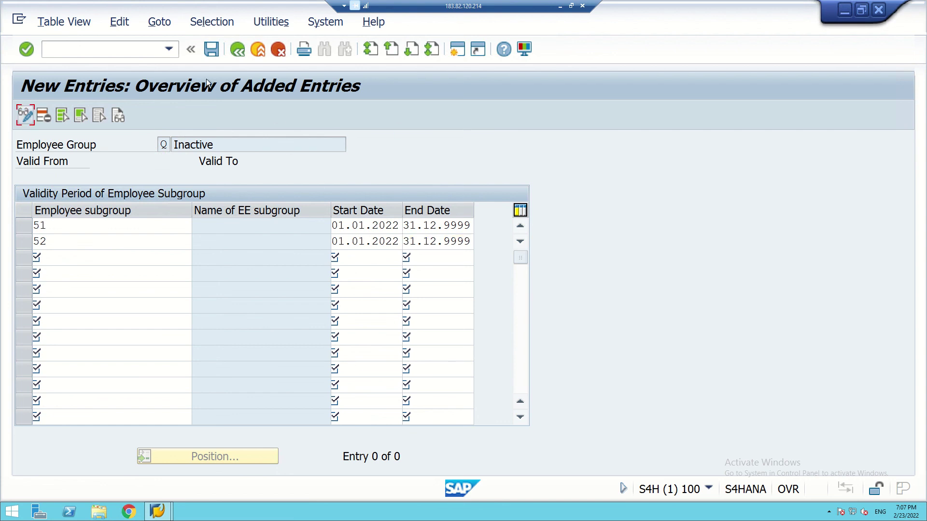
{"action": "left_click", "coordinate": [212, 49]}
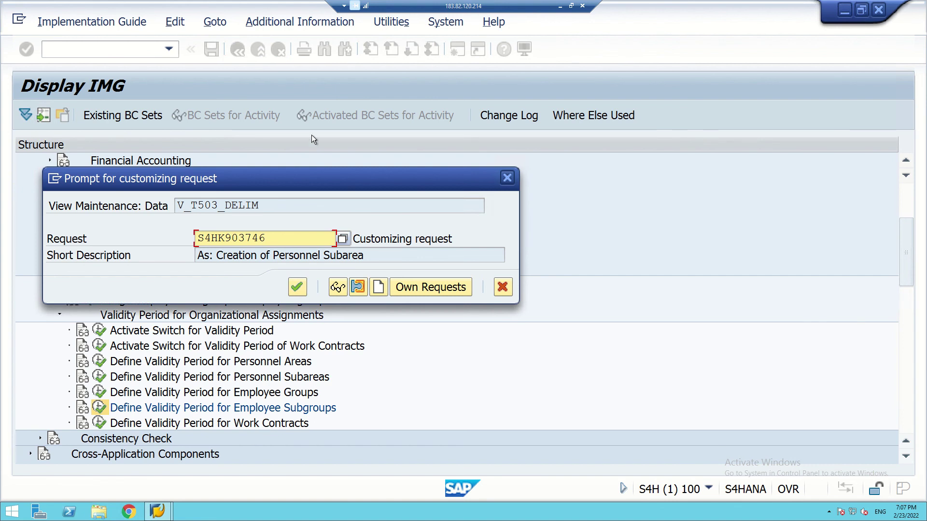
{"action": "left_click", "coordinate": [298, 288]}
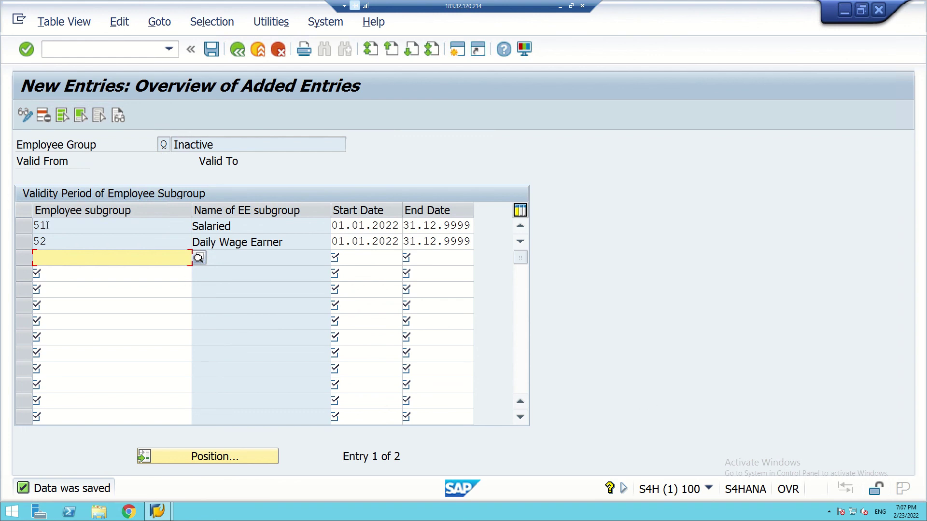
Leave the employee subgroup validity view and the IMG structure, returning to the SAP Easy Access screen
{"action": "left_click", "coordinate": [239, 51]}
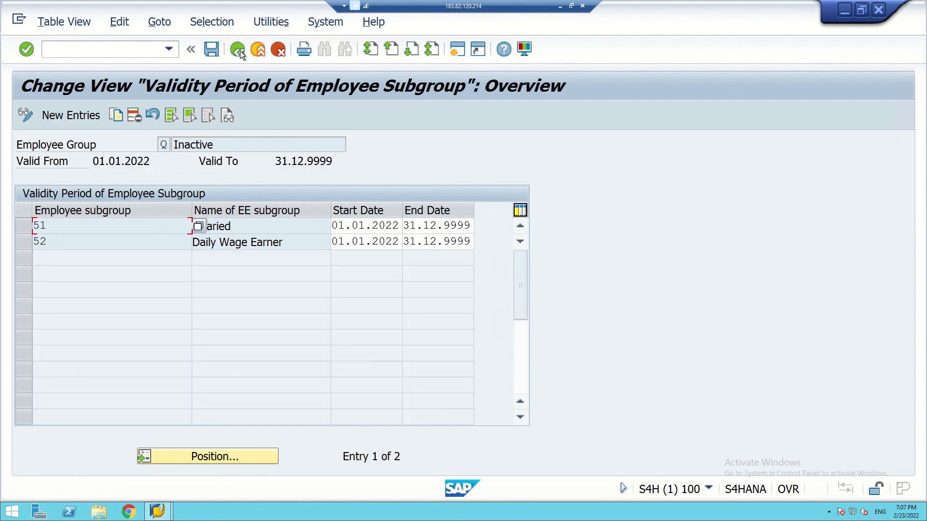
{"action": "left_click", "coordinate": [241, 50]}
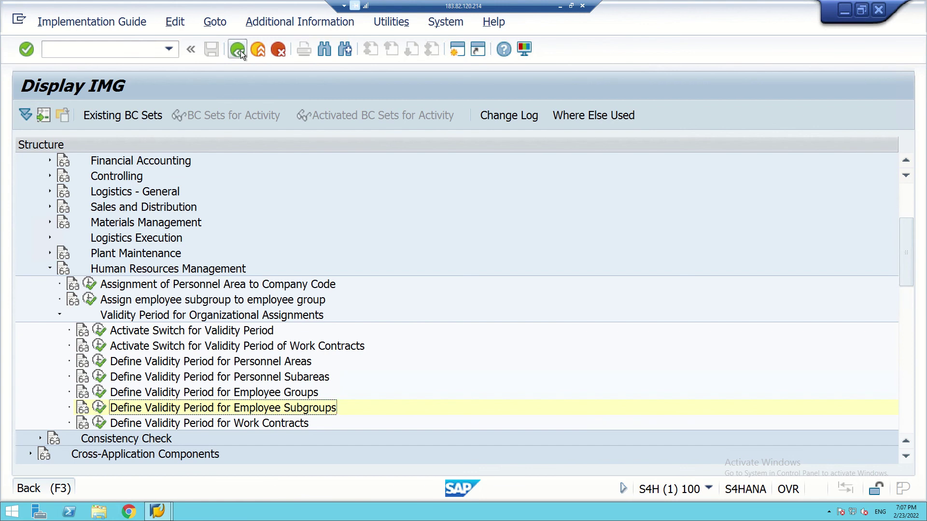
{"action": "left_click", "coordinate": [240, 51]}
{"action": "left_click", "coordinate": [240, 50]}
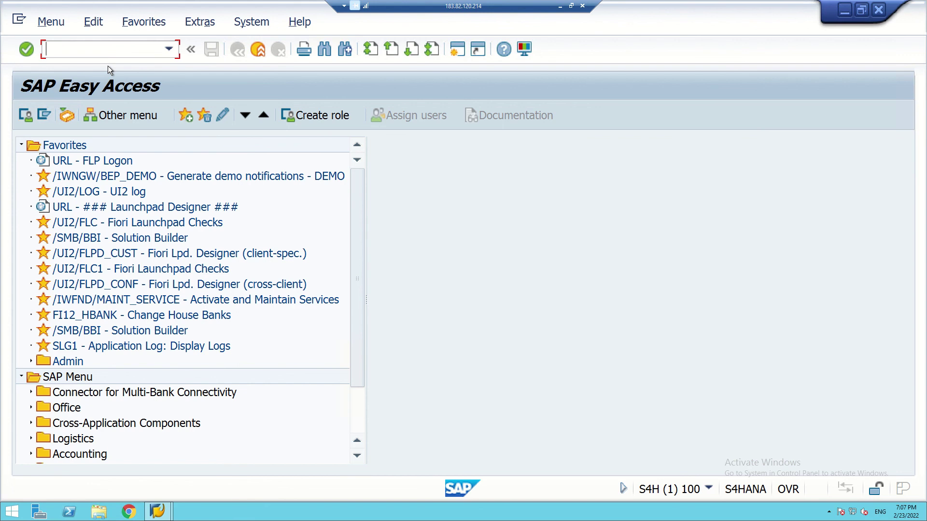
Run transaction se10 and display the user's modifiable customizing and workbench requests in the Transport Organizer
{"action": "type", "text": "se10"}
{"action": "key", "text": "Return"}
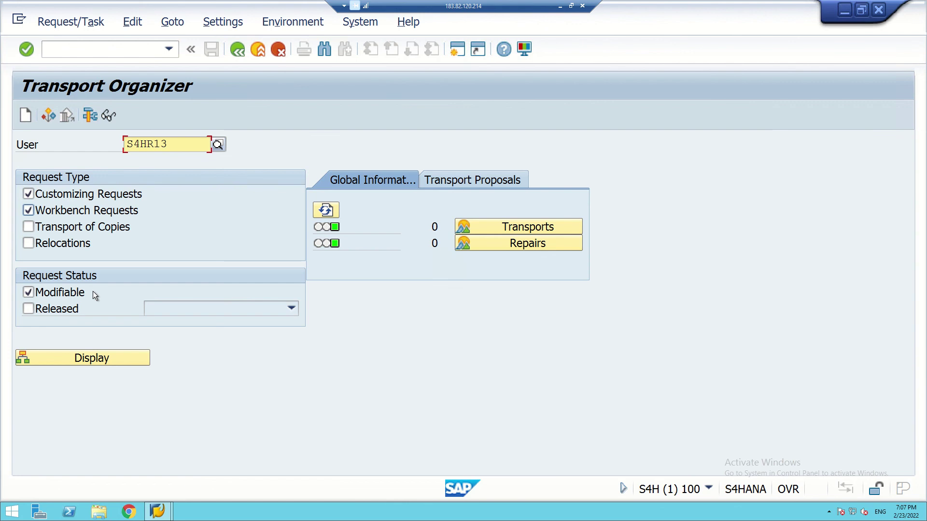
{"action": "left_click", "coordinate": [86, 361]}
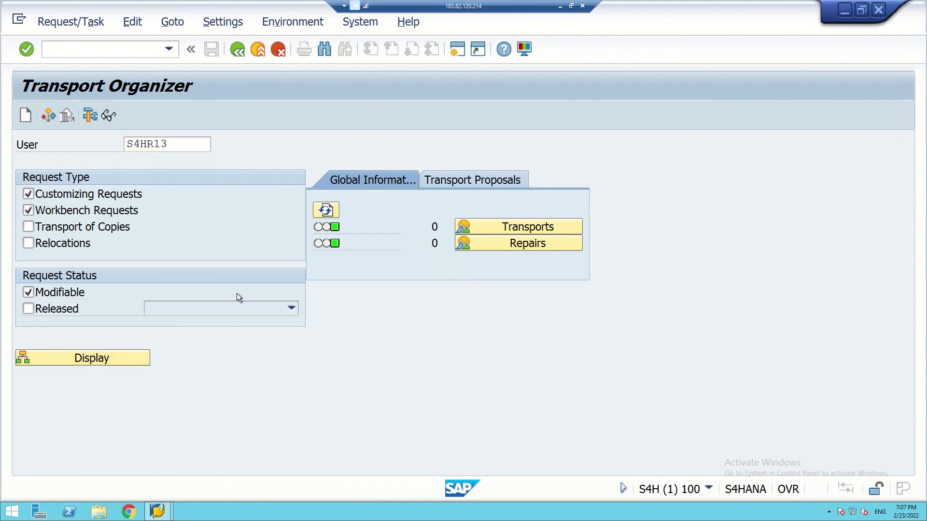
{"action": "left_click", "coordinate": [87, 360]}
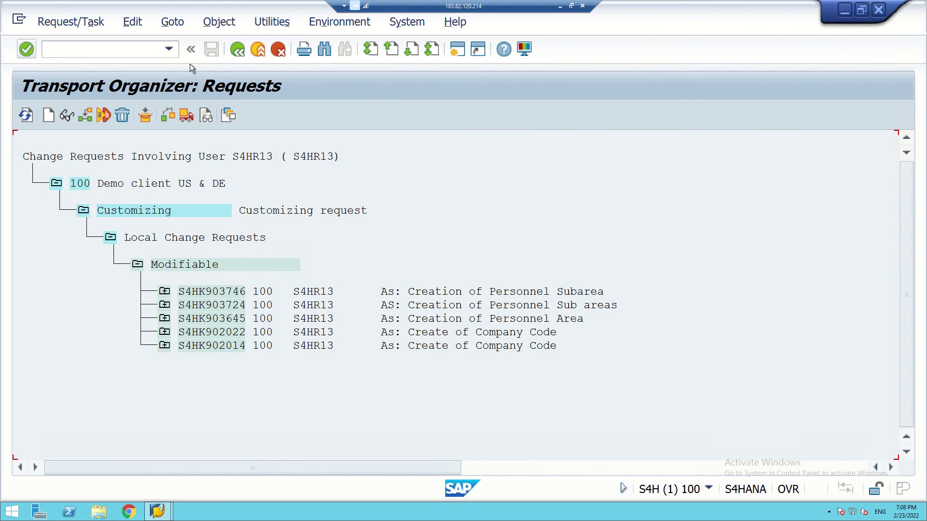
Return to SAP Easy Access, minimize the remote session and switch to the PRESENTATION workbook in Excel
{"action": "left_click", "coordinate": [238, 50]}
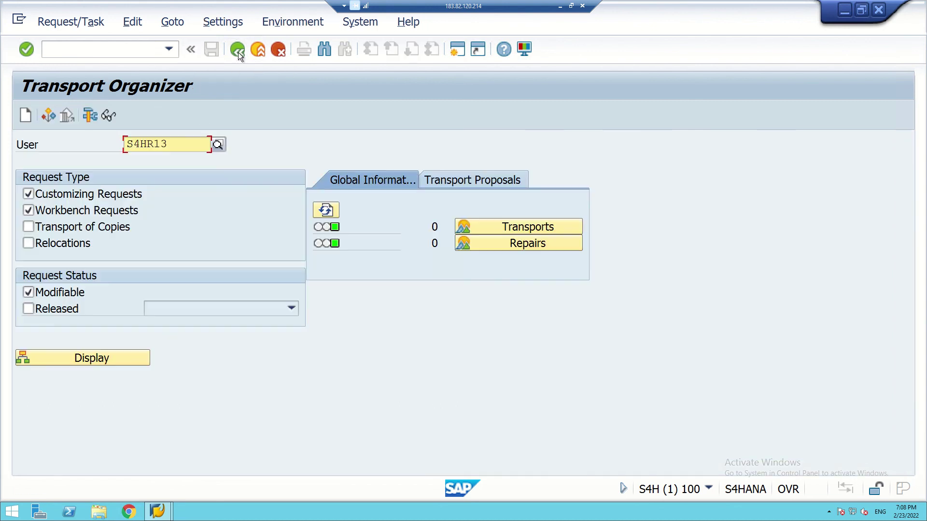
{"action": "left_click", "coordinate": [237, 50]}
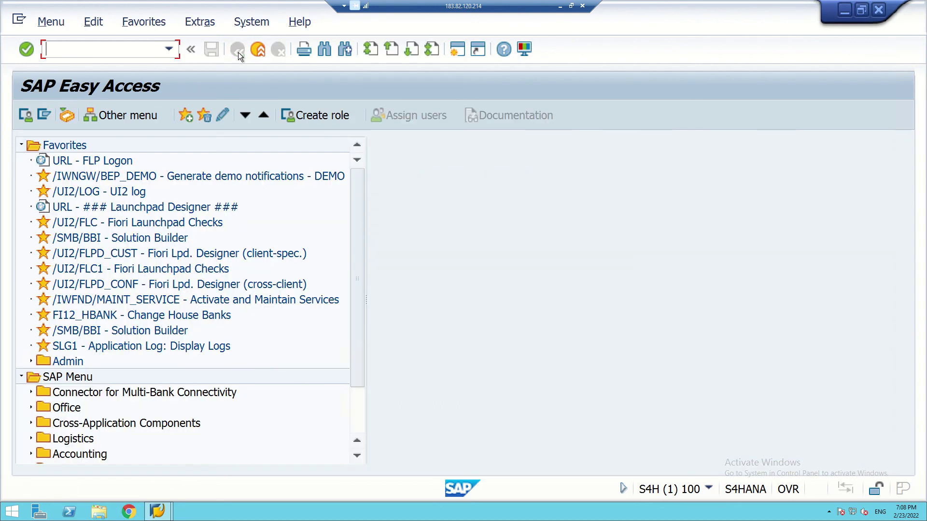
{"action": "left_click", "coordinate": [558, 8]}
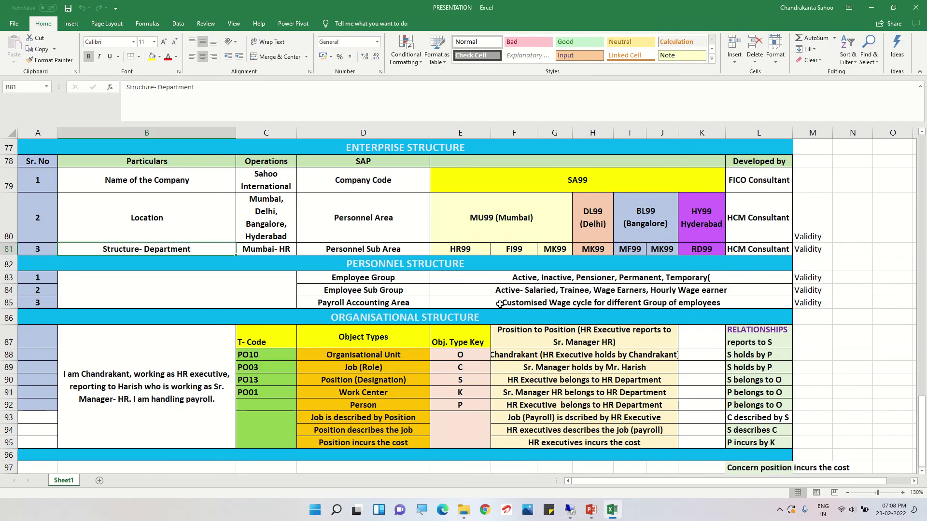